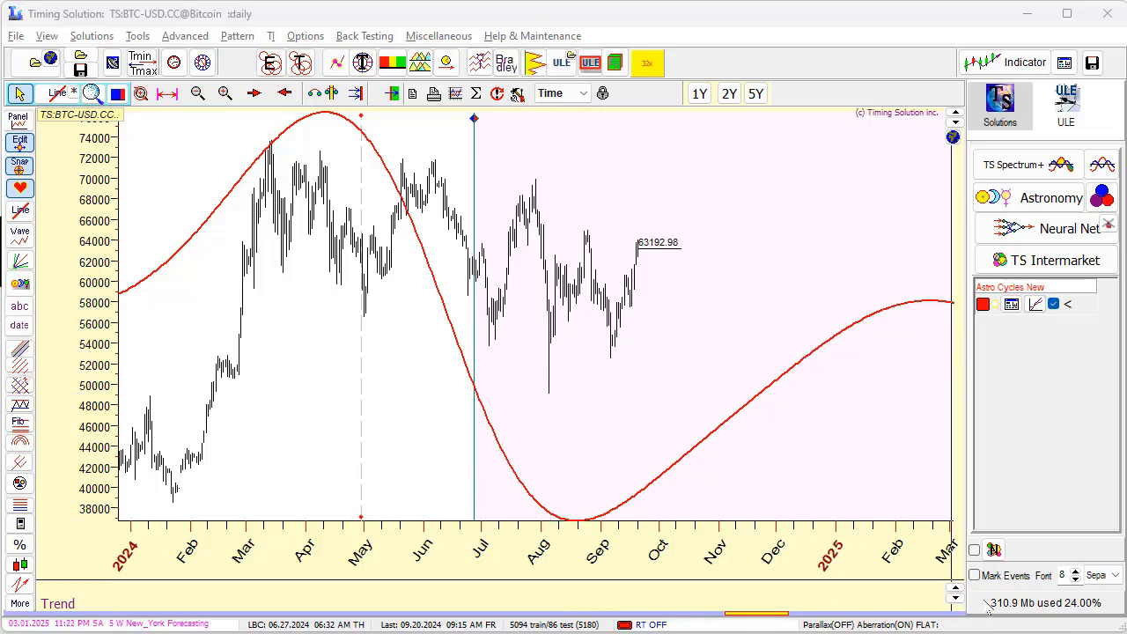
# Step: Show the monthly natural cycle on the daily chart with backtesting before LBC, trying the annual cycle as well
pyautogui.click(973, 550)
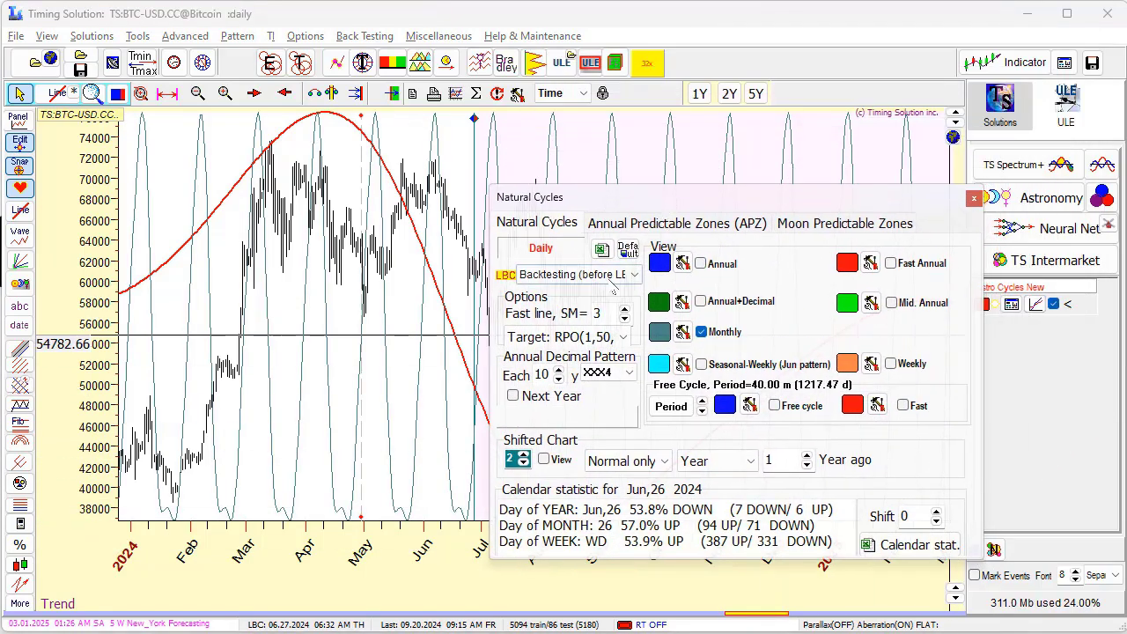
pyautogui.click(634, 274)
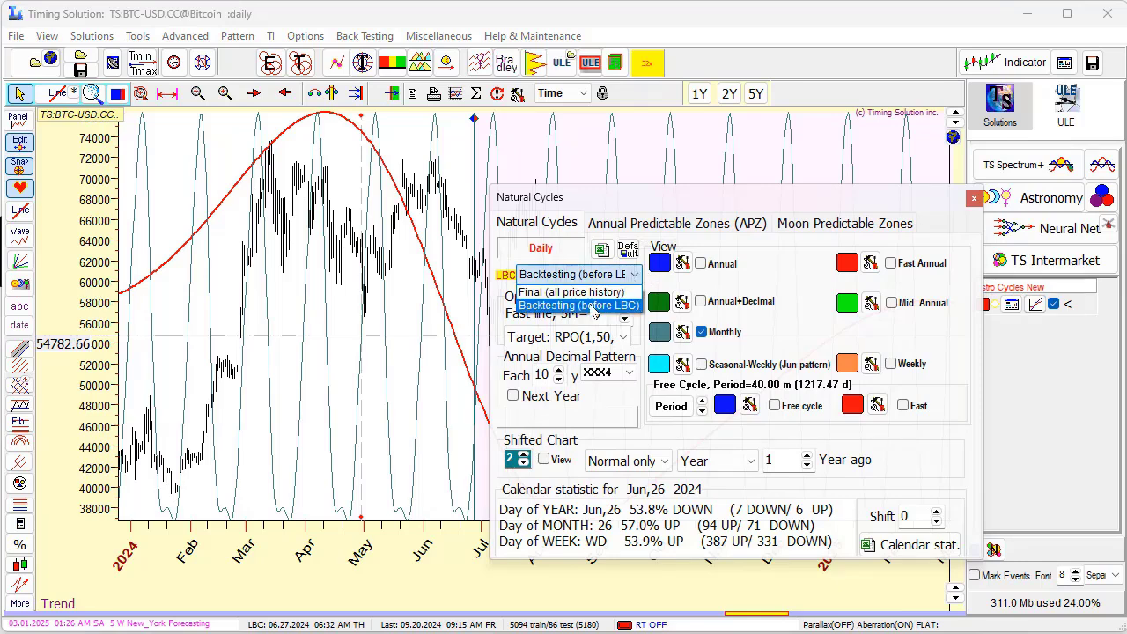
pyautogui.click(601, 306)
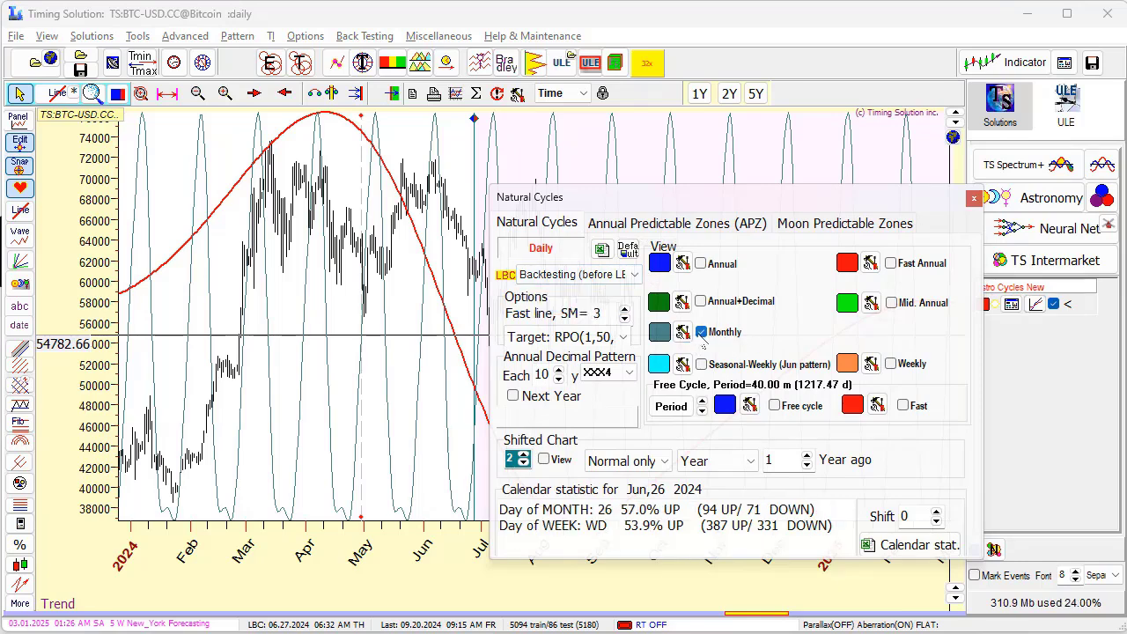
pyautogui.click(701, 264)
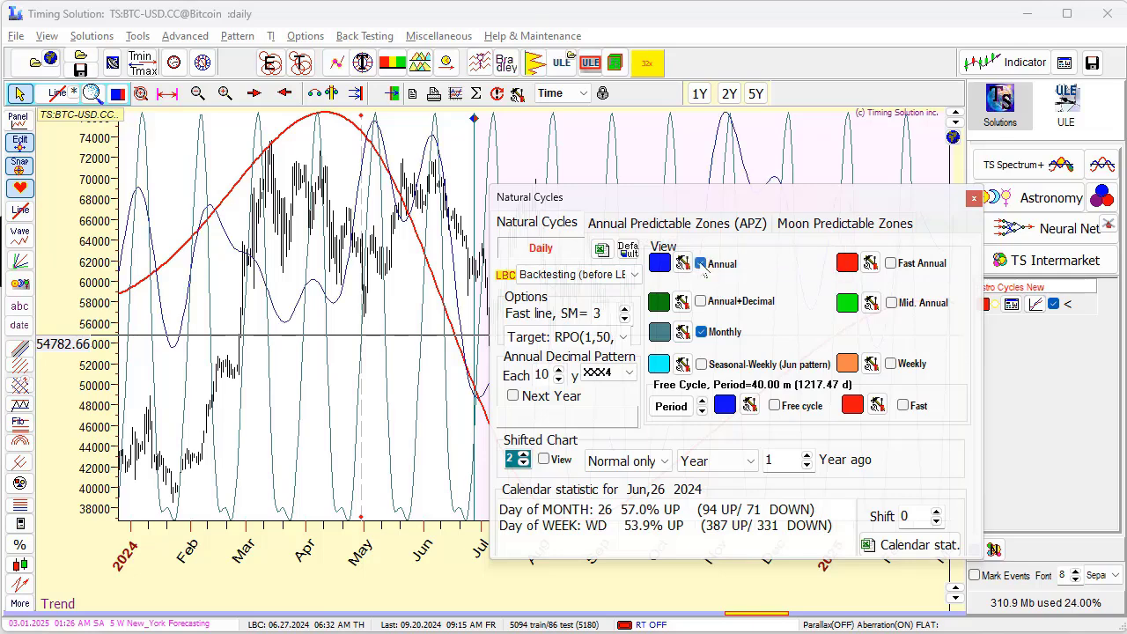
pyautogui.click(704, 266)
# Step: Compare the monthly cycle with prices from June to September 2024 and hide the natural cycles
pyautogui.moveTo(710, 198); pyautogui.dragTo(1122, 259)
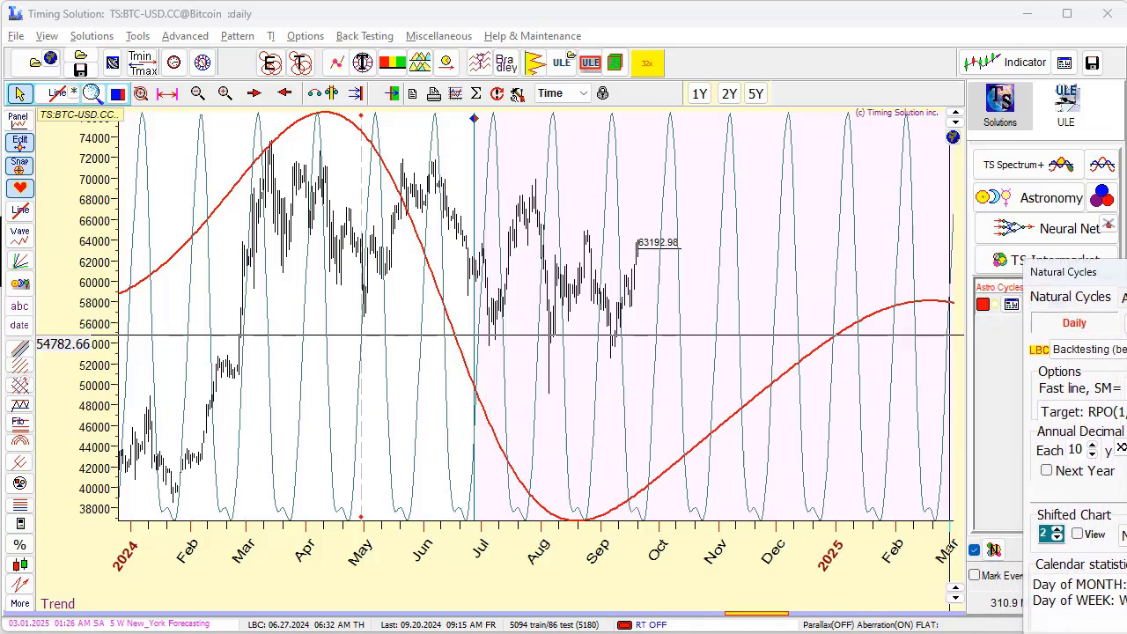
pyautogui.moveTo(415, 279); pyautogui.dragTo(674, 365)
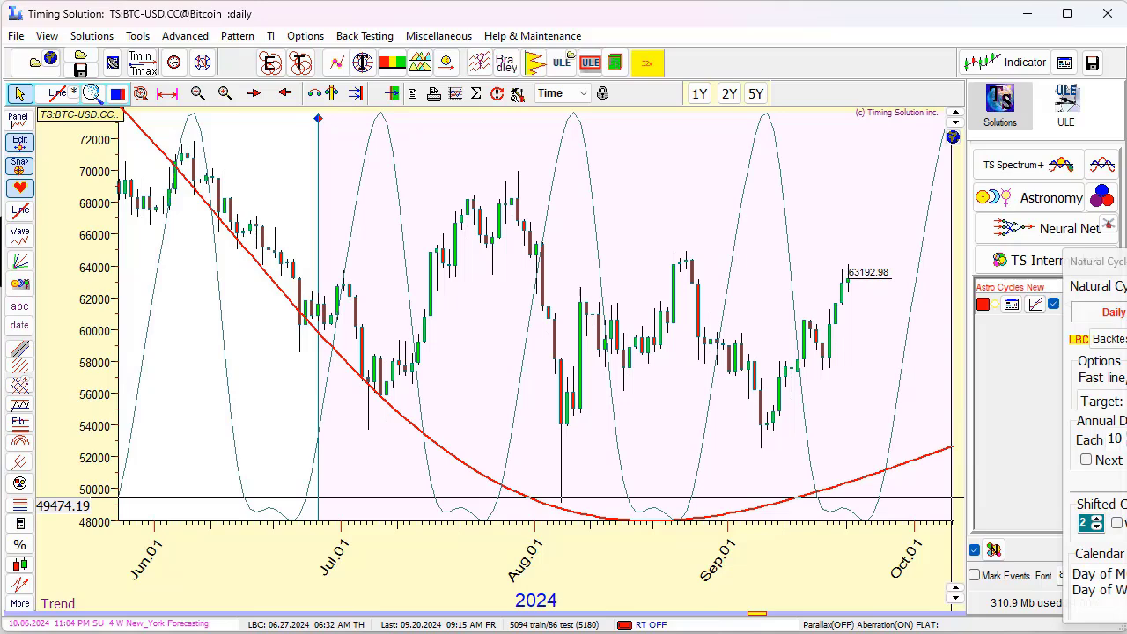
pyautogui.click(974, 551)
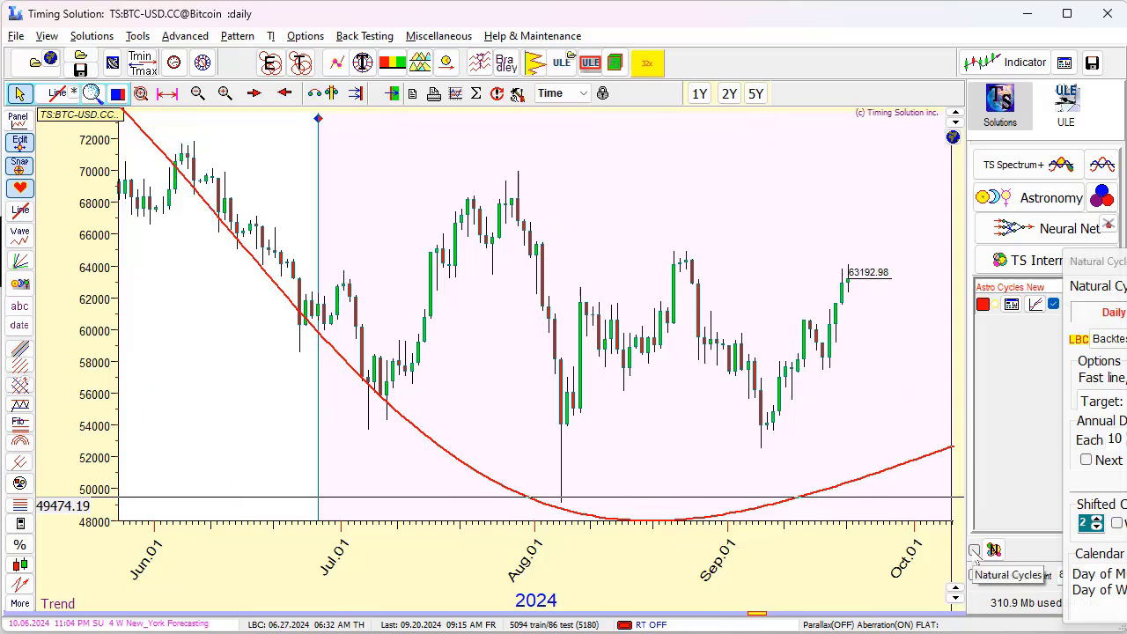
pyautogui.scroll(-2, 755, 431)
pyautogui.scroll(-1, 755, 431)
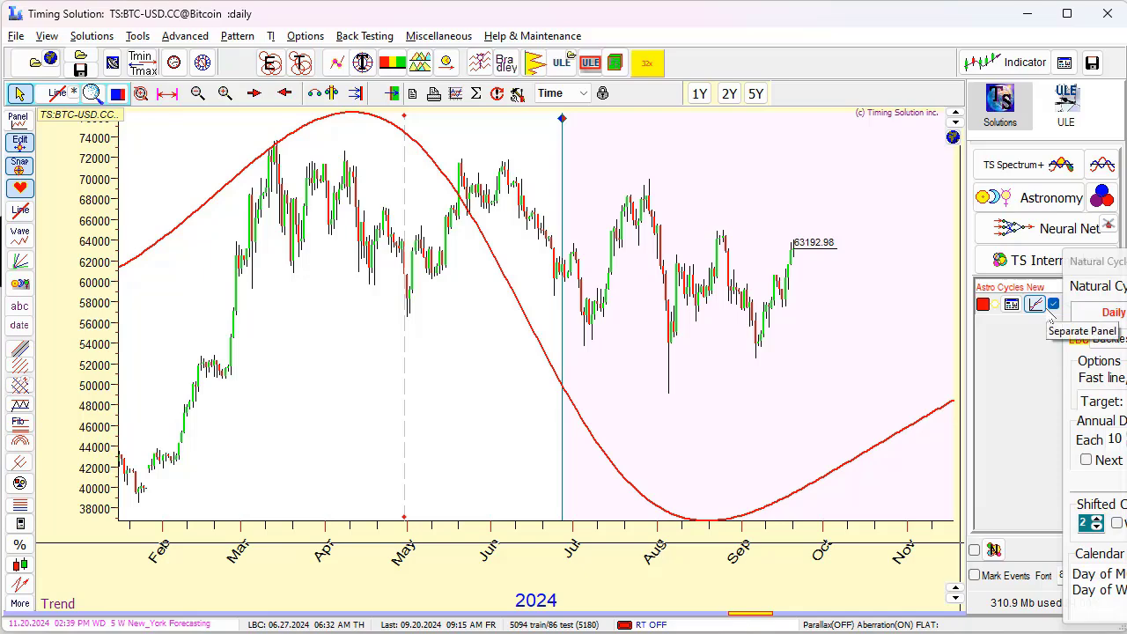
pyautogui.click(1055, 304)
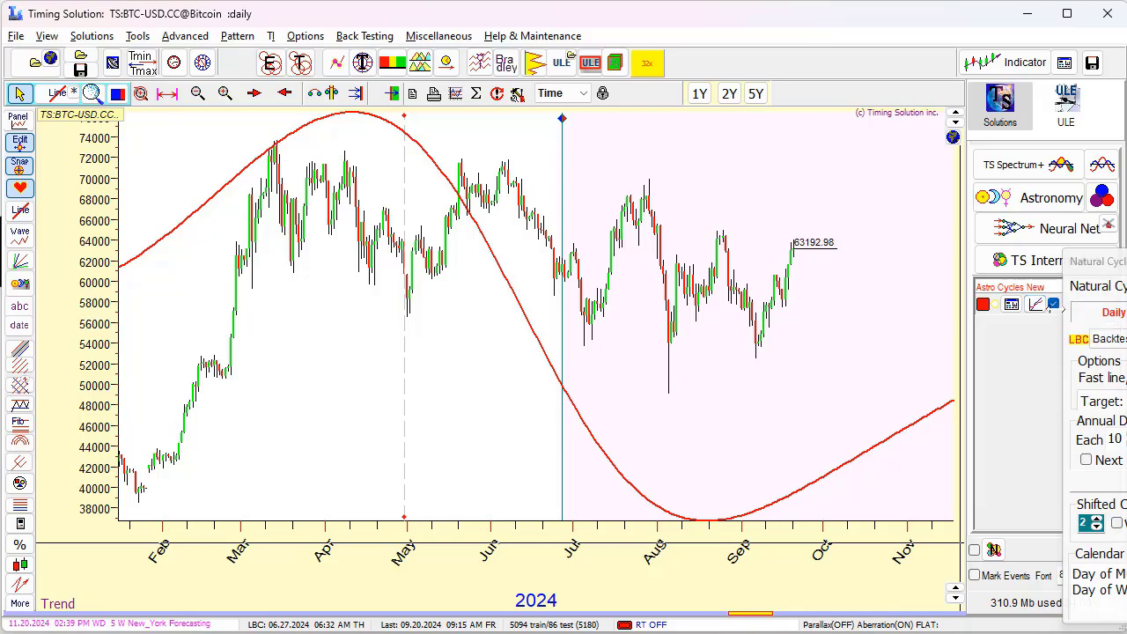
# Step: Draw a short-term Fast Fourier Analysis wave over the prices from 9 July to 23 September 2024
pyautogui.moveTo(866, 375); pyautogui.dragTo(674, 387)
pyautogui.moveTo(762, 384); pyautogui.dragTo(687, 379)
pyautogui.scroll(4, 730, 387)
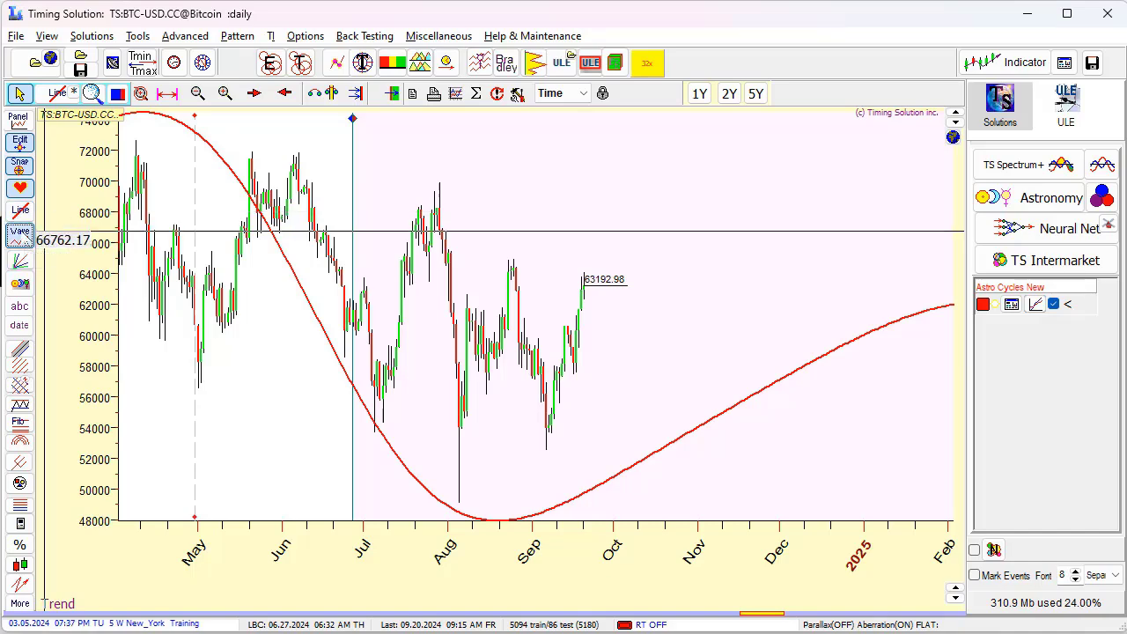
pyautogui.click(19, 233)
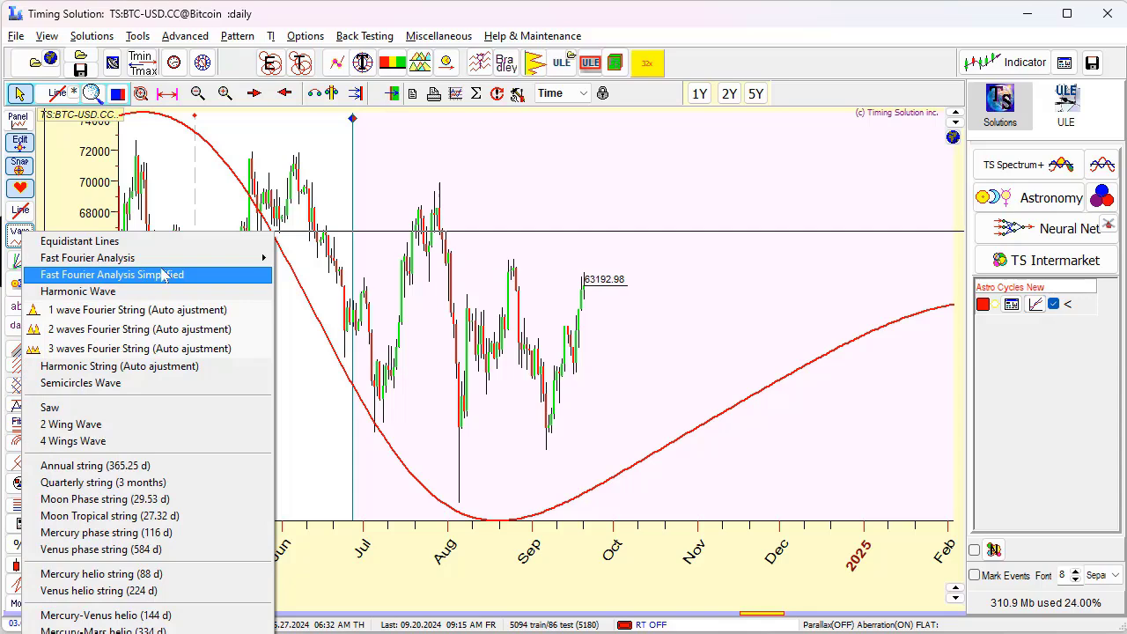
pyautogui.moveTo(172, 259)
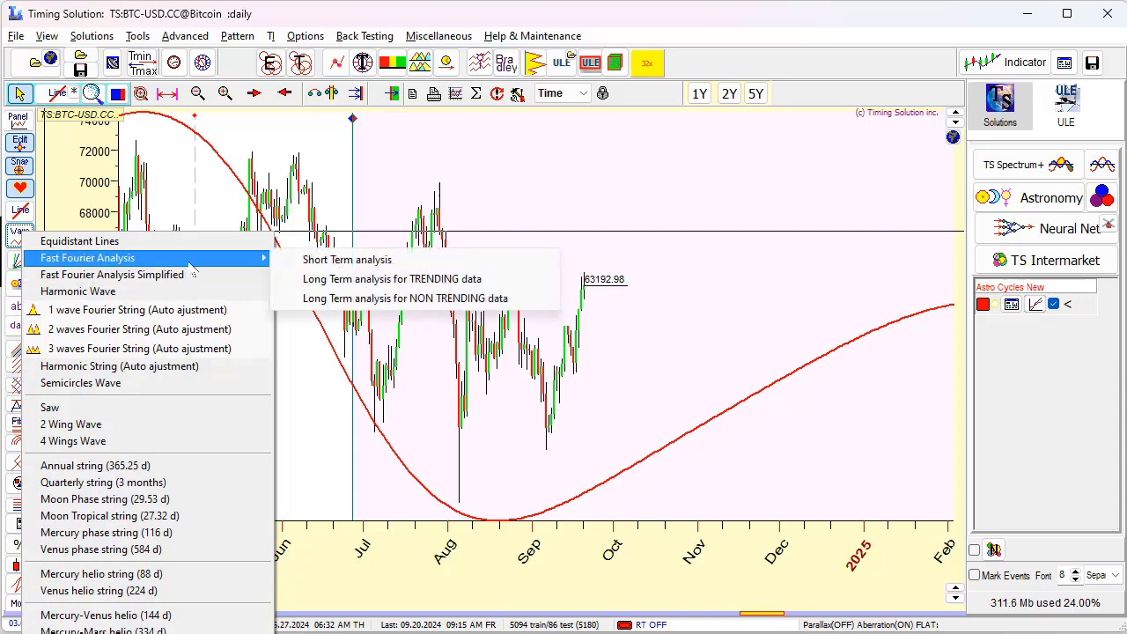
pyautogui.click(337, 266)
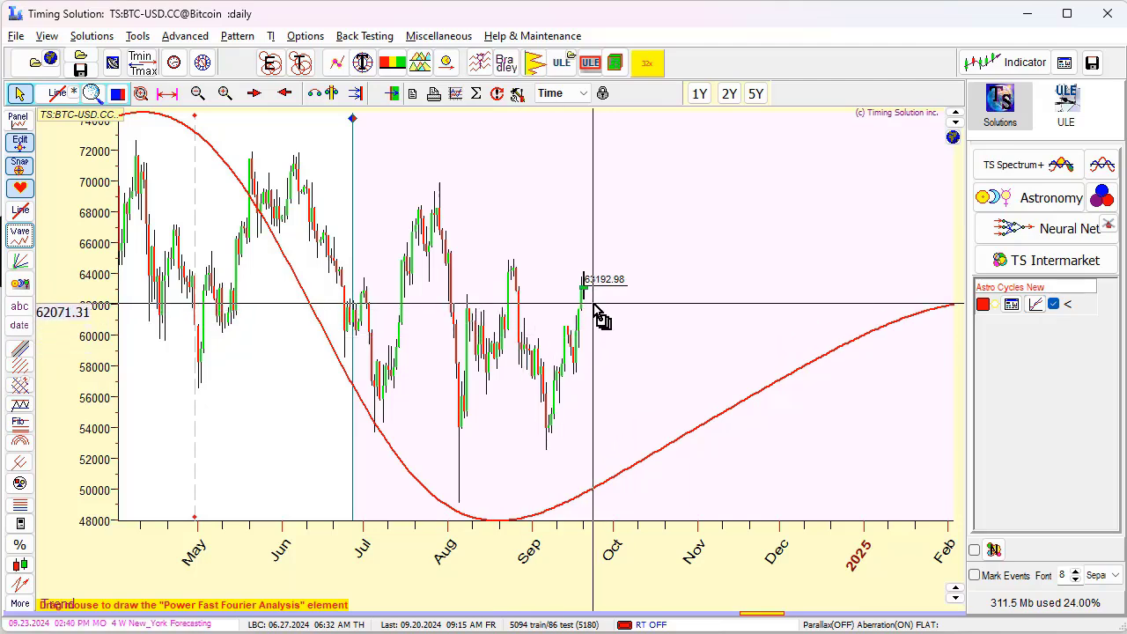
pyautogui.moveTo(594, 304)
pyautogui.mouseDown()
pyautogui.moveTo(525, 333)
pyautogui.moveTo(443, 314)
pyautogui.moveTo(405, 322)
pyautogui.moveTo(395, 284)
pyautogui.moveTo(450, 273)
pyautogui.moveTo(433, 270)
pyautogui.moveTo(408, 217)
pyautogui.moveTo(388, 215)
pyautogui.mouseUp()
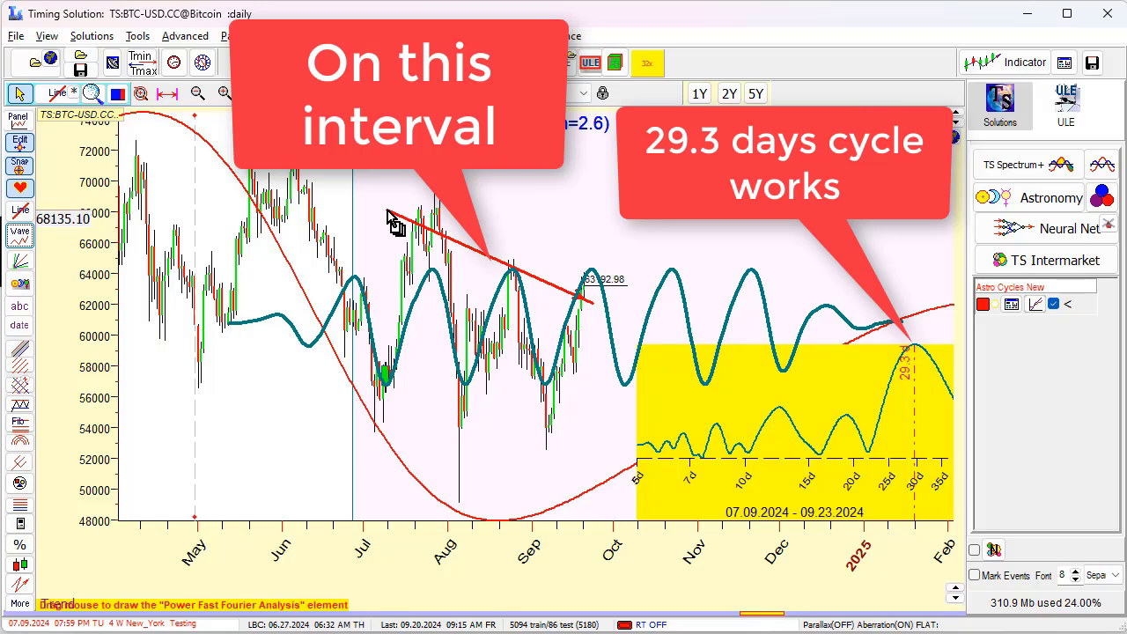
pyautogui.moveTo(387, 211); pyautogui.dragTo(388, 212)
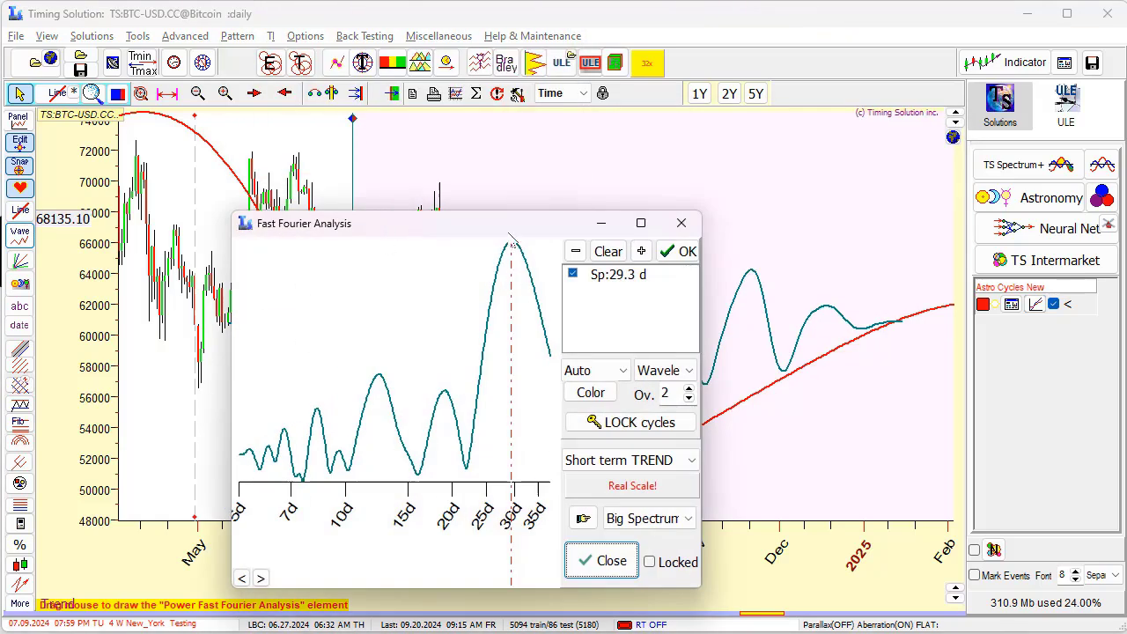
pyautogui.moveTo(510, 223); pyautogui.dragTo(864, 183)
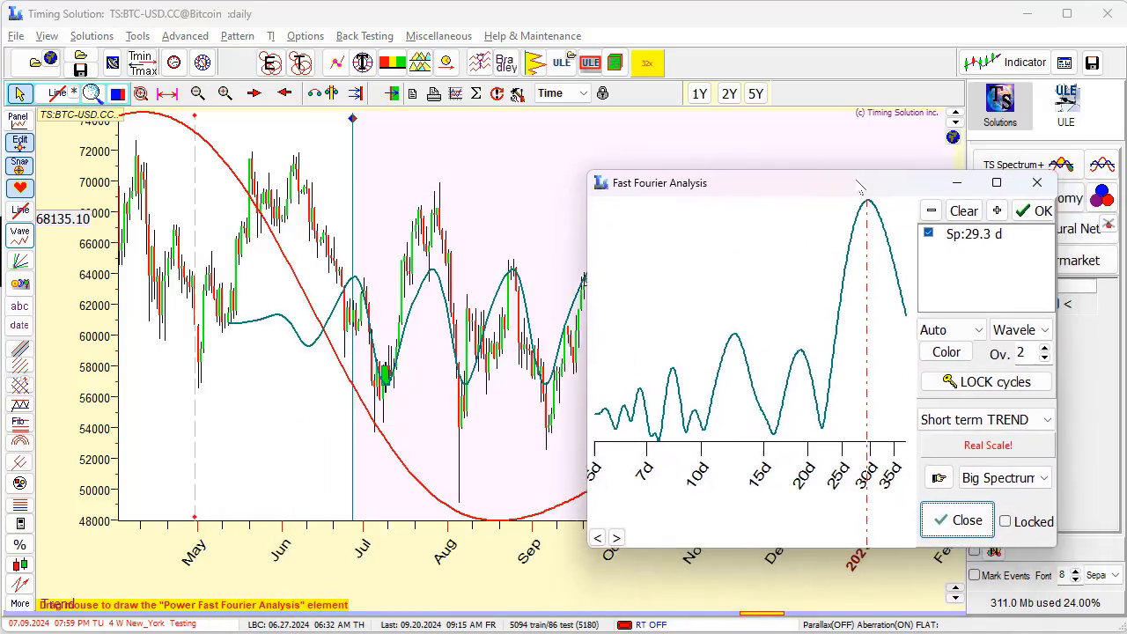
pyautogui.click(955, 519)
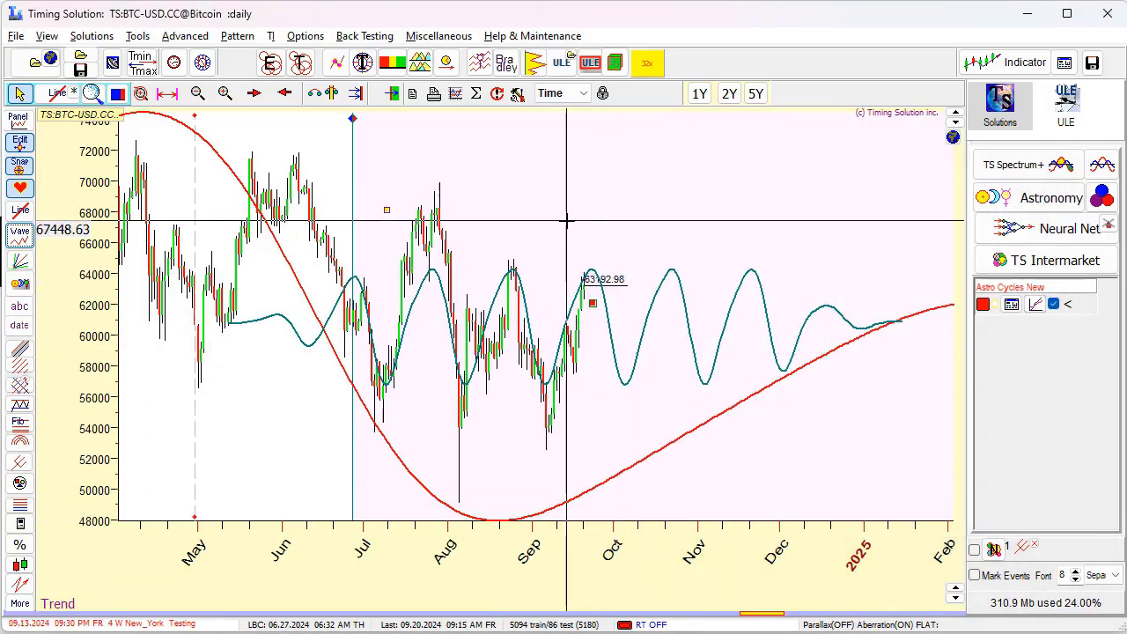
# Step: Mark the Fourier wave's peaks in late September and late October 2024 on the chart
pyautogui.click(583, 176)
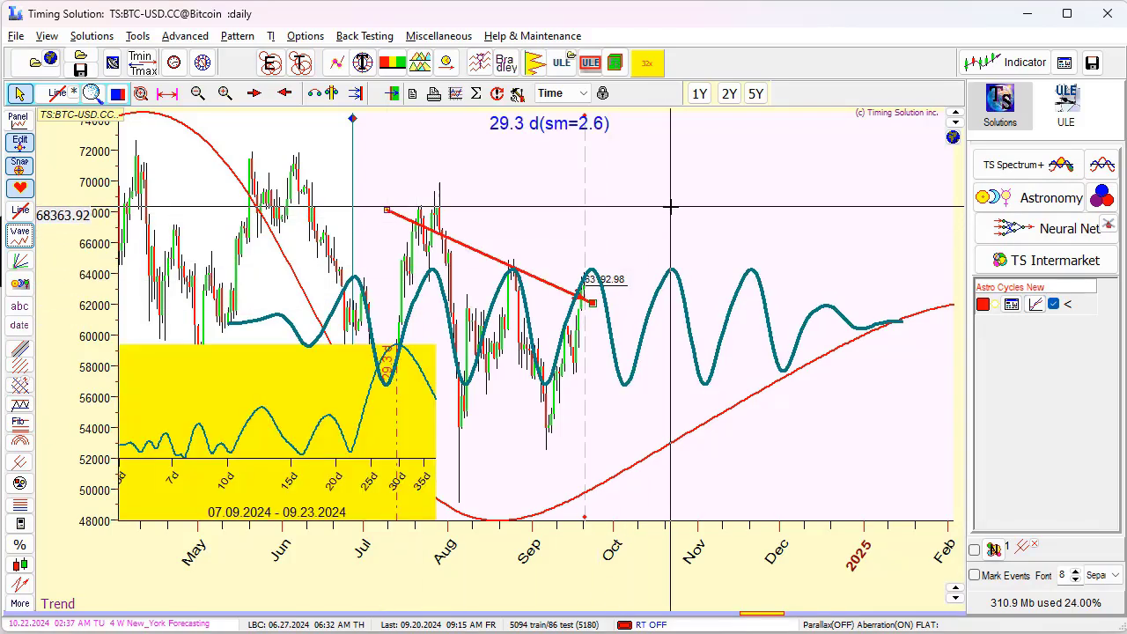
pyautogui.click(670, 207)
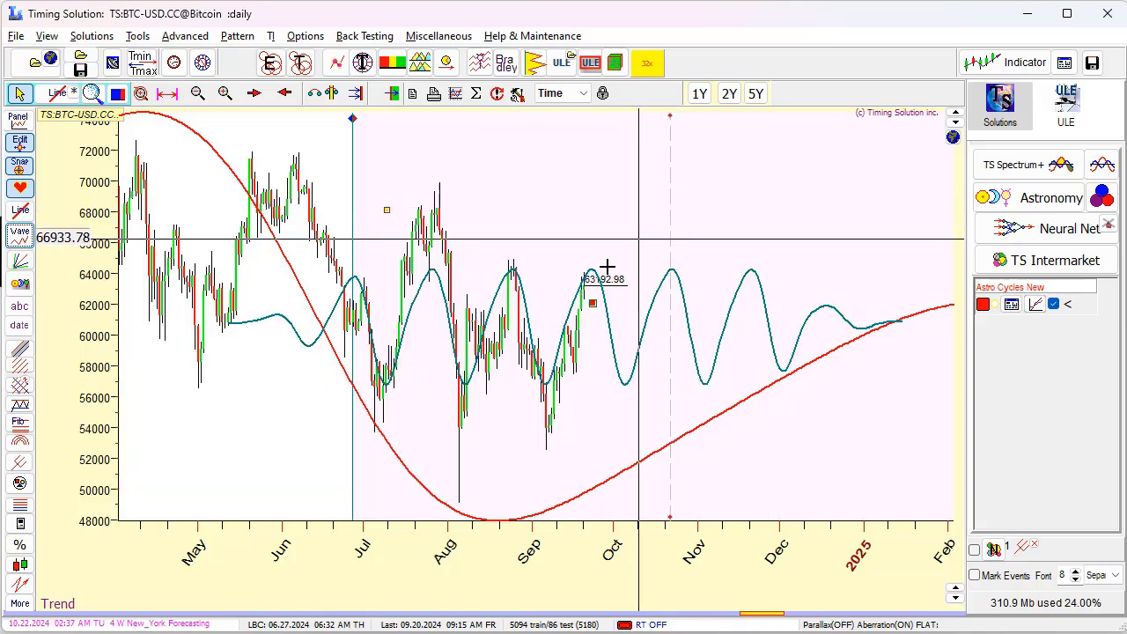
pyautogui.click(387, 206)
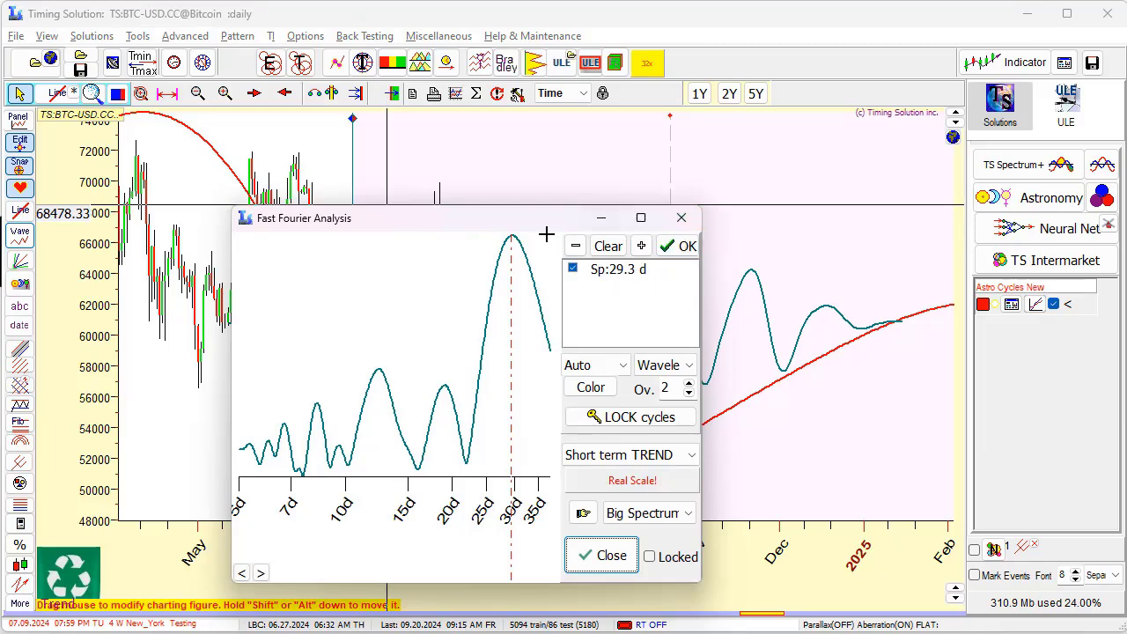
pyautogui.click(679, 219)
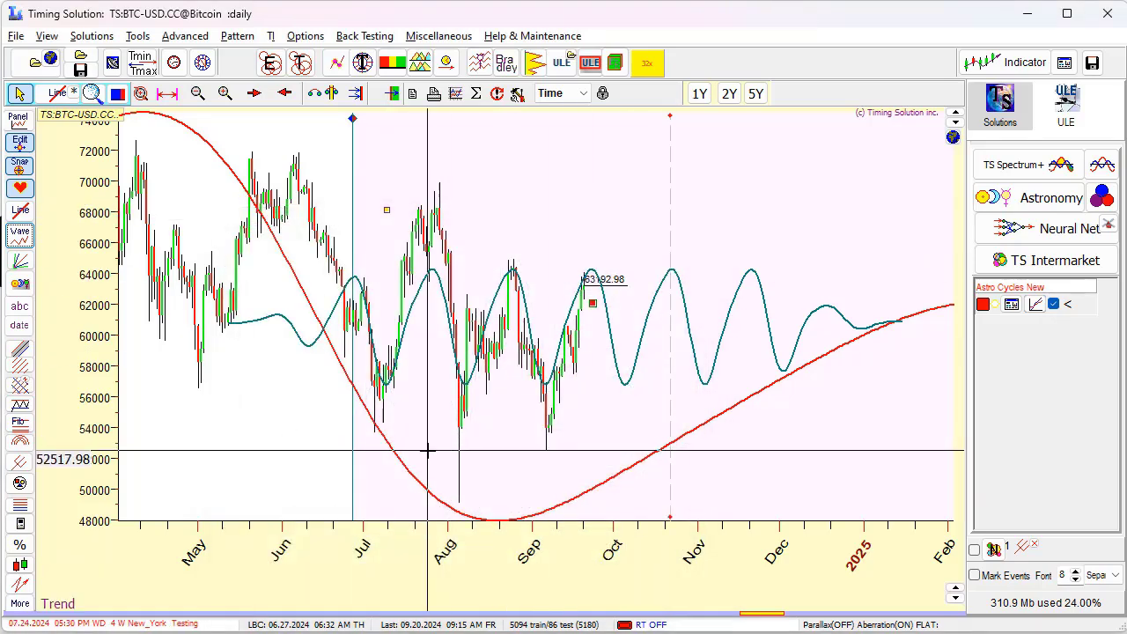
# Step: Extend the start of the Fourier analysis interval back to 8 May 2024
pyautogui.scroll(-2, 576, 453)
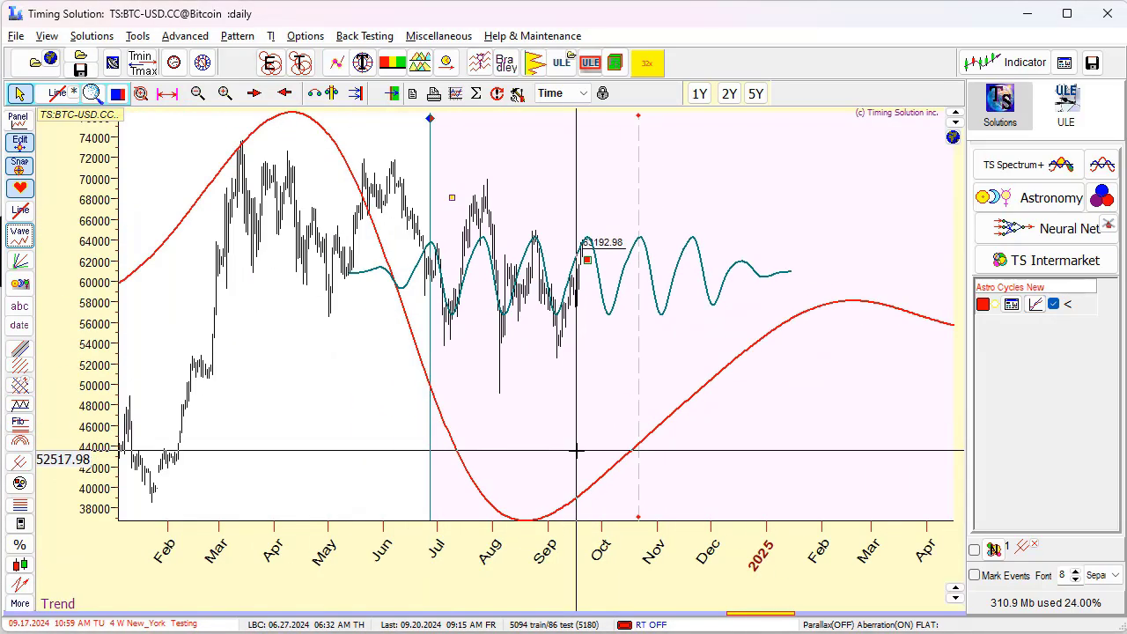
pyautogui.moveTo(564, 469); pyautogui.dragTo(657, 478)
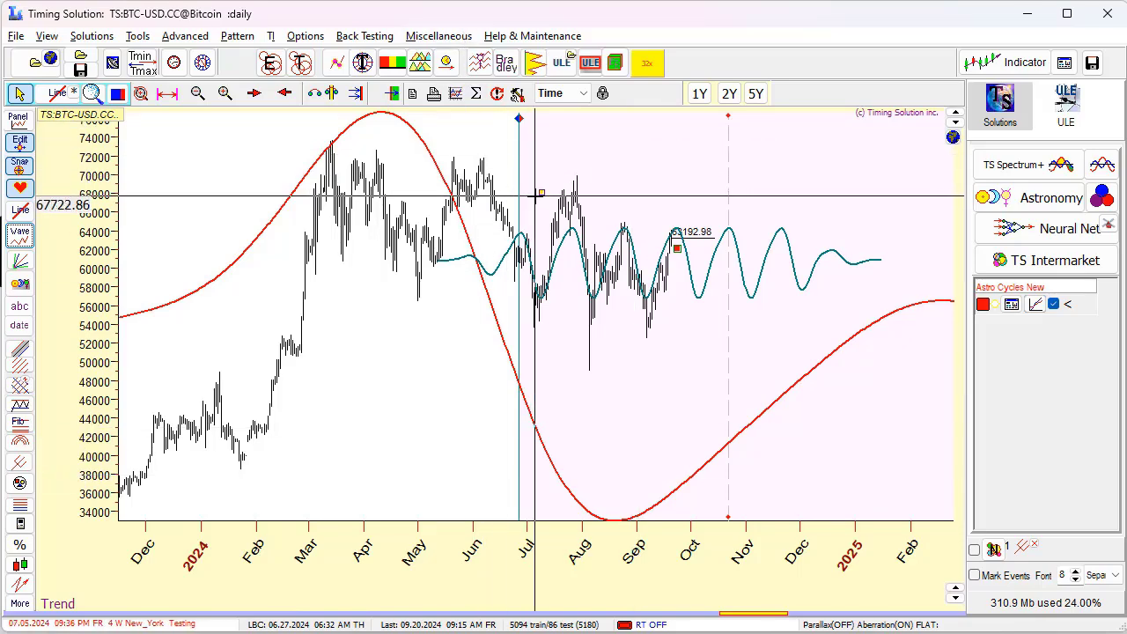
pyautogui.moveTo(528, 193); pyautogui.dragTo(430, 177)
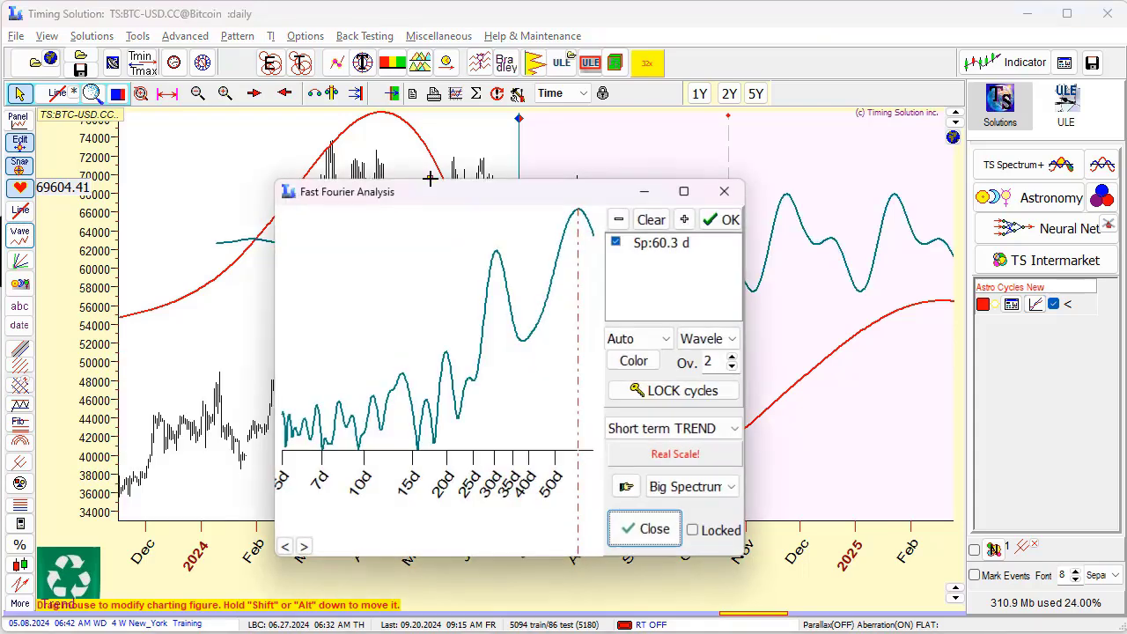
pyautogui.click(647, 528)
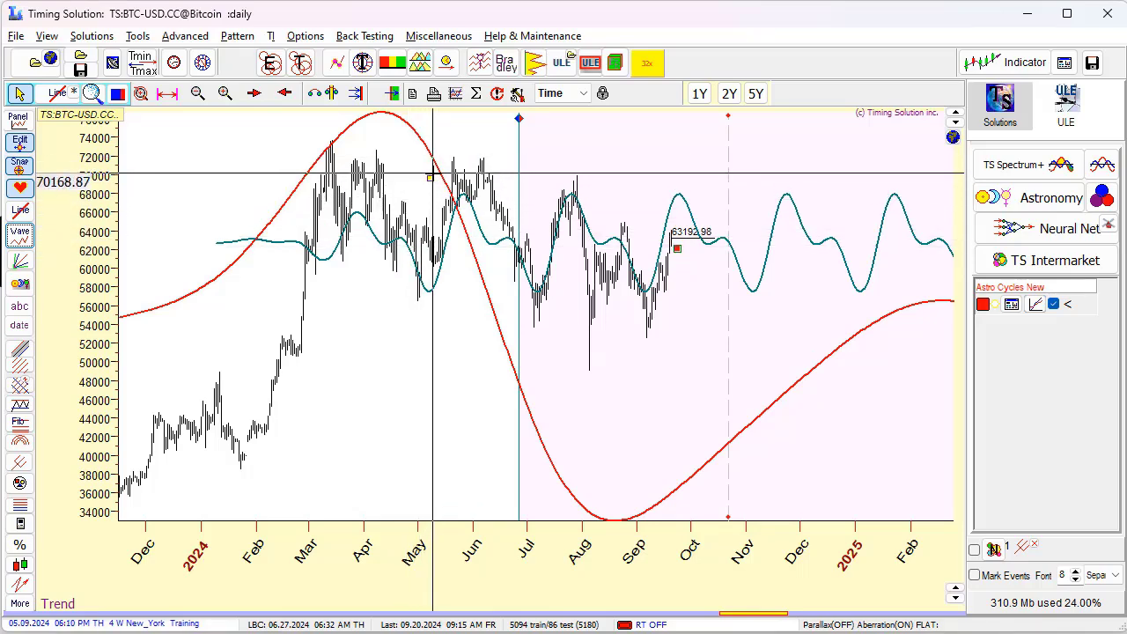
# Step: Examine how the extended Fourier wave fits the price swings, marking the low in early July 2024
pyautogui.moveTo(432, 174); pyautogui.dragTo(674, 242)
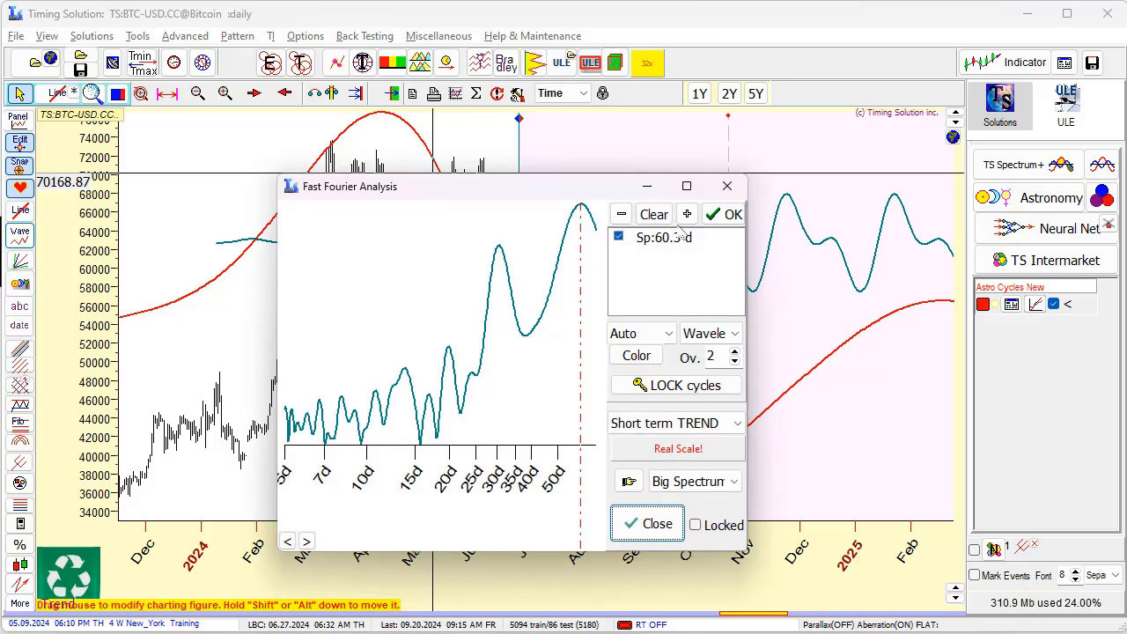
pyautogui.click(725, 186)
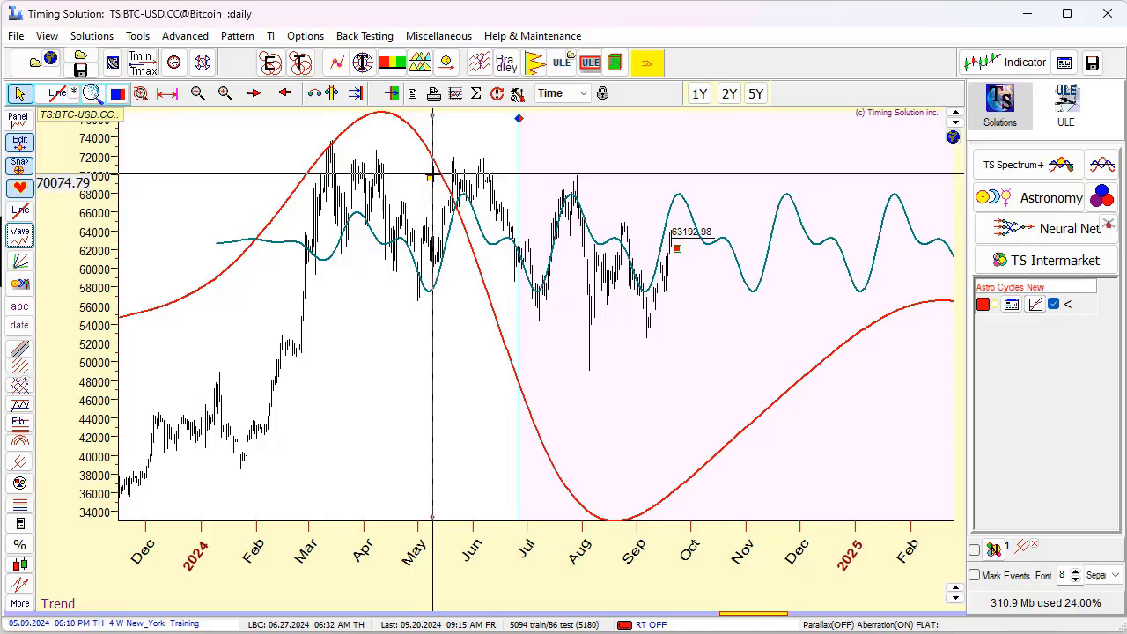
pyautogui.click(532, 334)
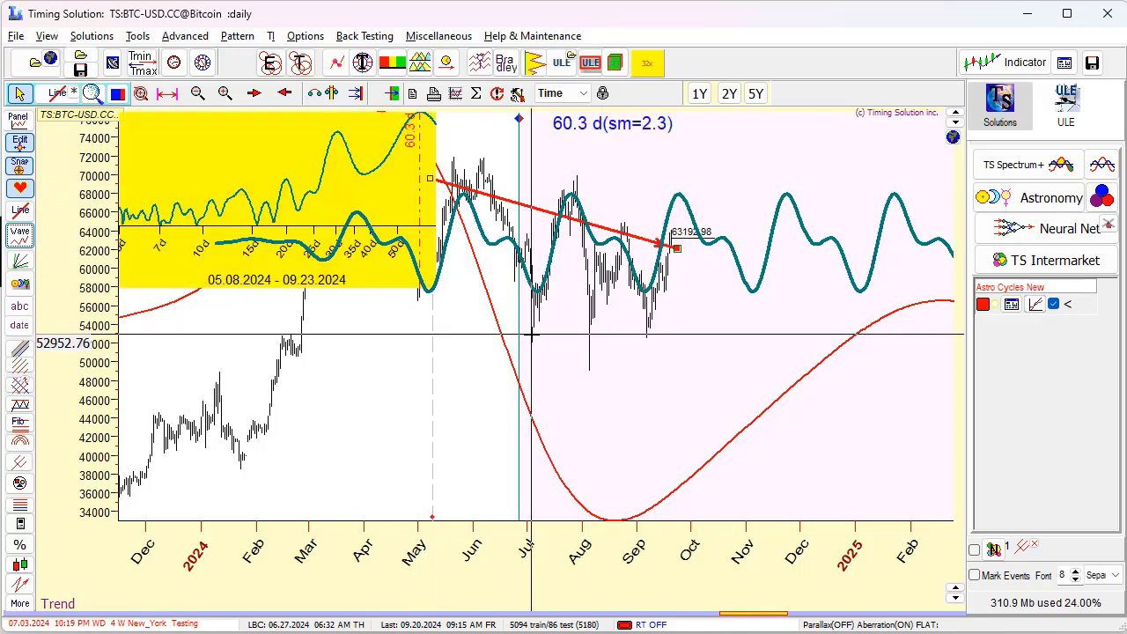
pyautogui.click(532, 334)
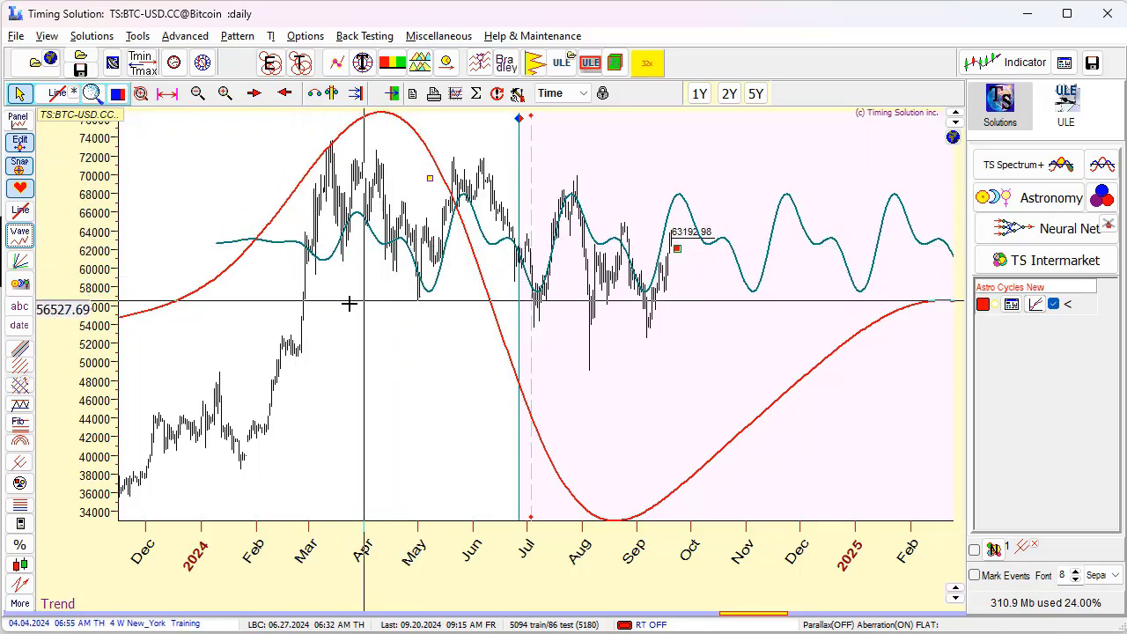
pyautogui.moveTo(417, 260); pyautogui.dragTo(399, 275)
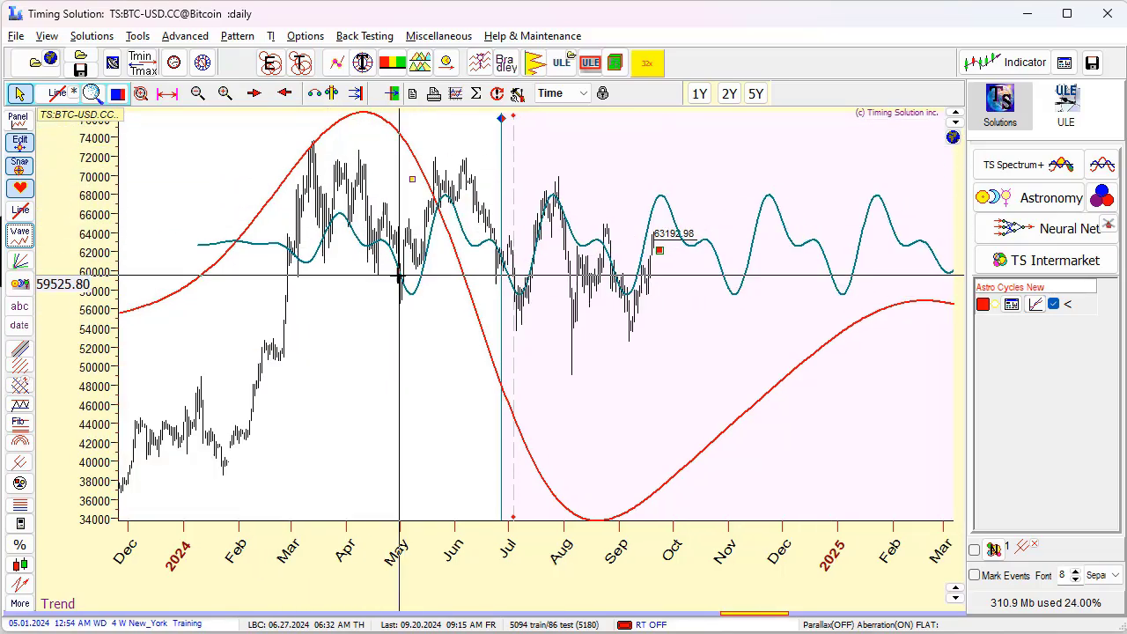
pyautogui.click(412, 178)
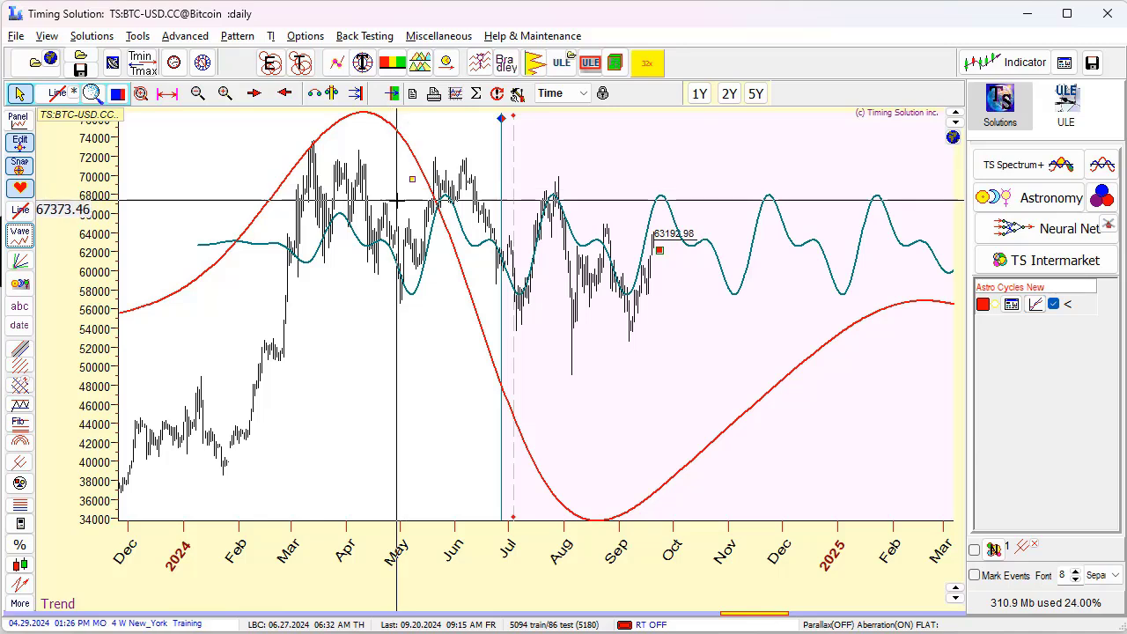
# Step: Hide the Astro Cycles New curve and place the date marker on the learning border at the end of June 2024
pyautogui.click(1053, 304)
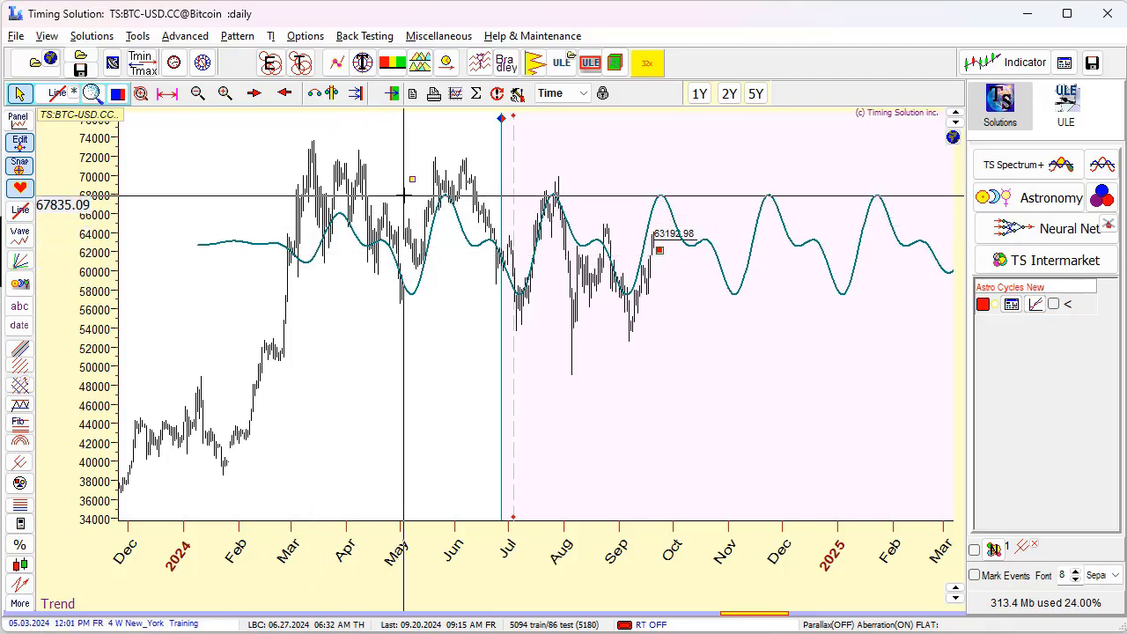
pyautogui.click(402, 161)
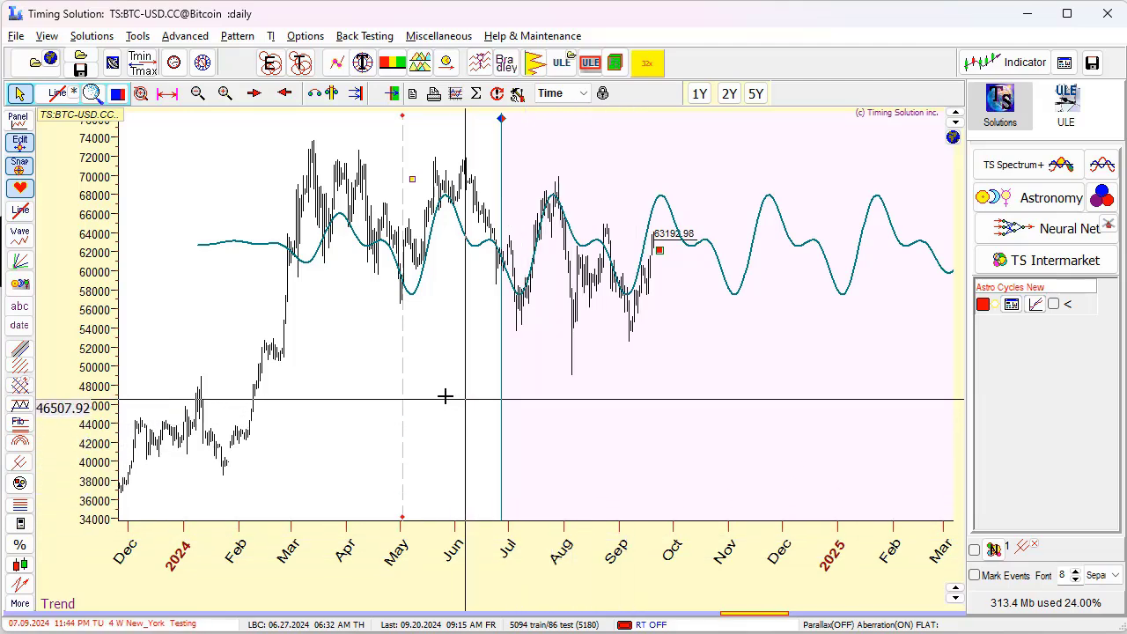
pyautogui.scroll(2, 415, 340)
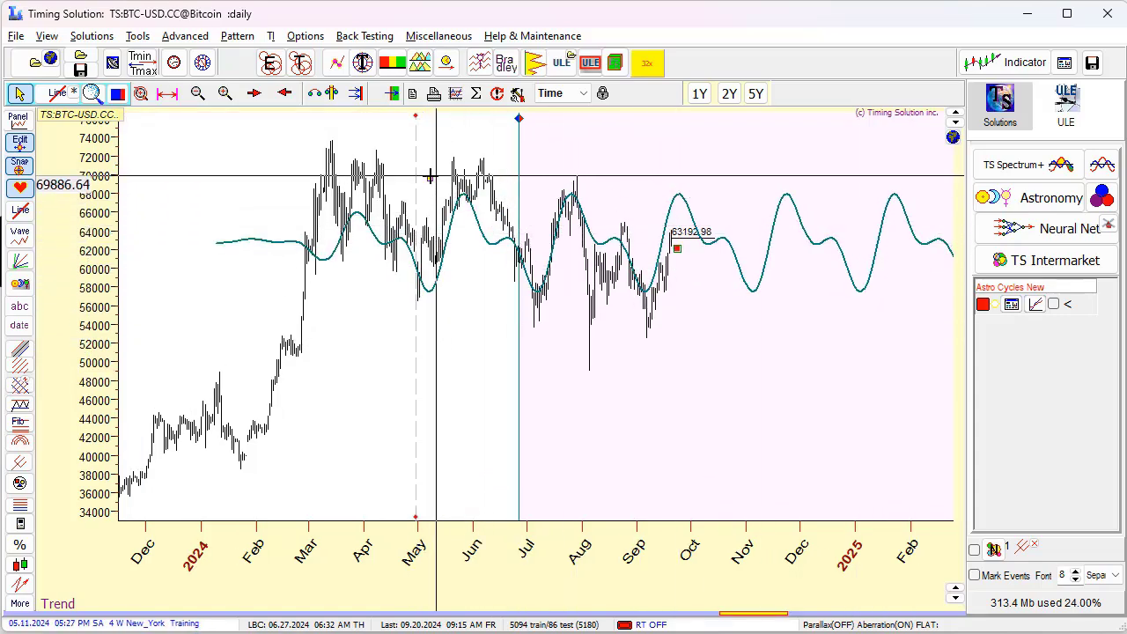
pyautogui.click(519, 327)
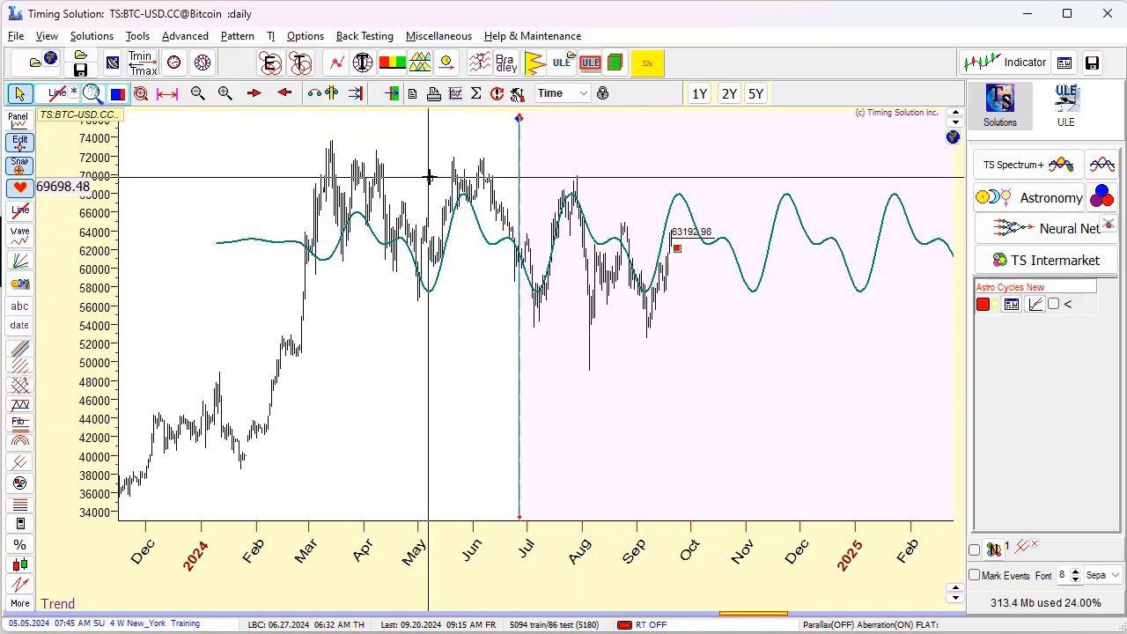
# Step: Move the Fourier analysis interval's start to 6 May 2024 and open its Fast Fourier Analysis settings, keeping them clear of the wave
pyautogui.click(433, 172)
pyautogui.moveTo(433, 169)
pyautogui.mouseDown()
pyautogui.moveTo(402, 170)
pyautogui.moveTo(427, 162)
pyautogui.mouseUp()
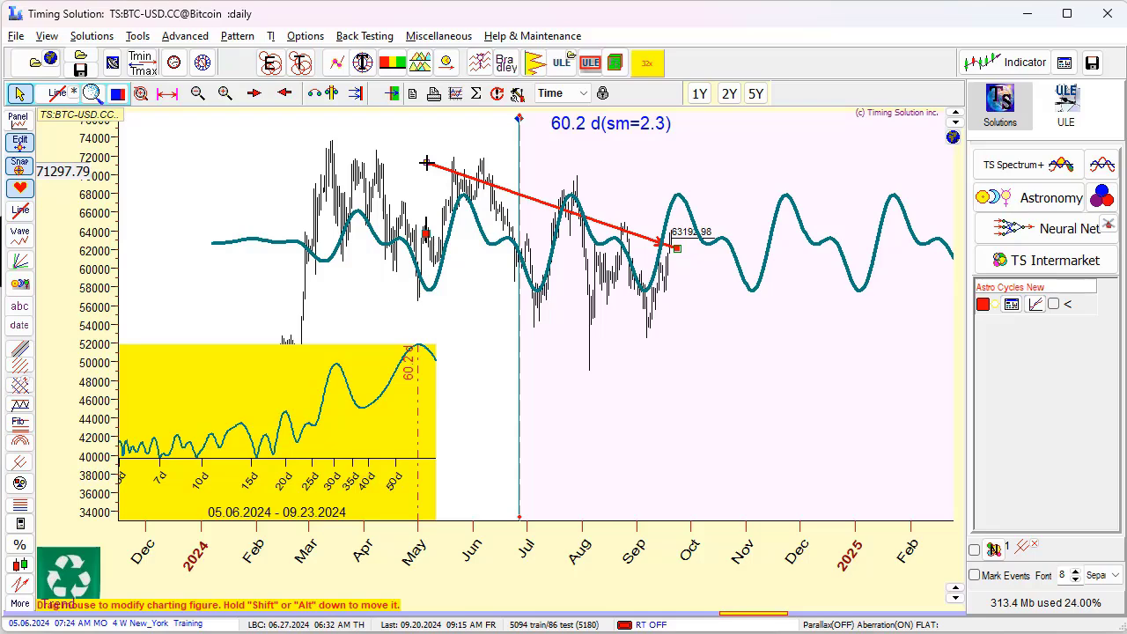
pyautogui.moveTo(426, 163); pyautogui.dragTo(427, 162)
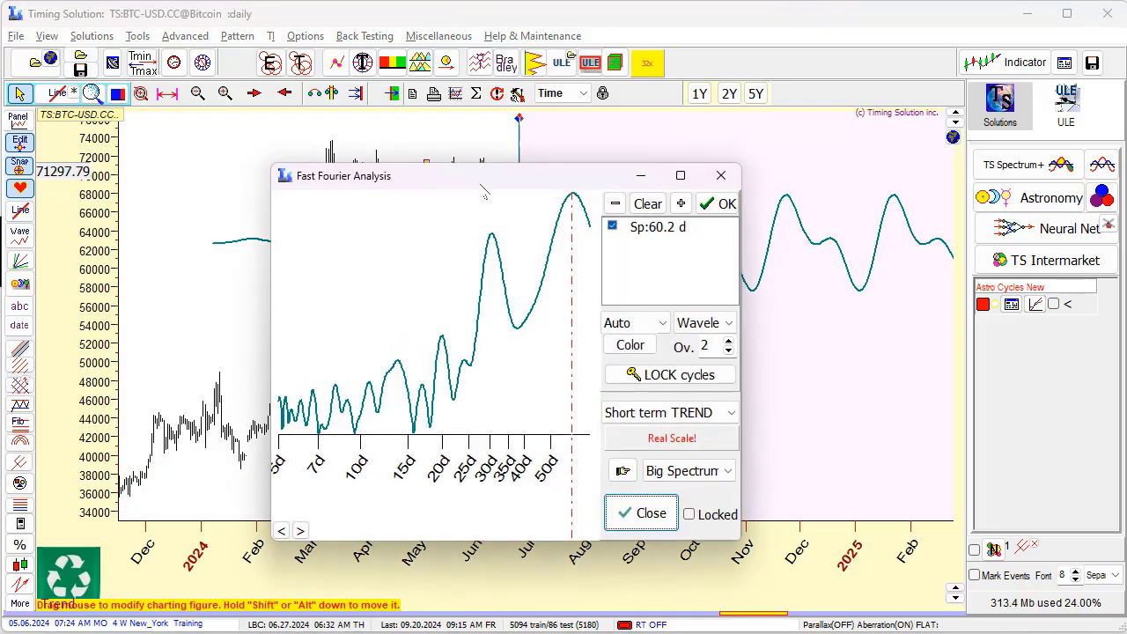
pyautogui.moveTo(556, 184); pyautogui.dragTo(842, 183)
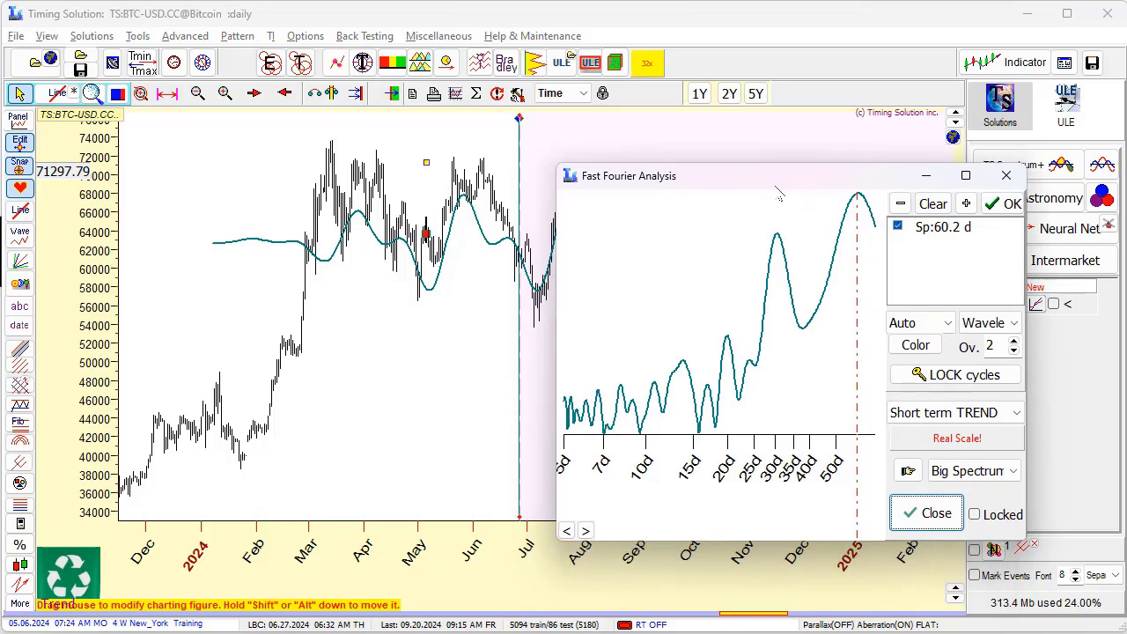
pyautogui.moveTo(774, 179); pyautogui.dragTo(374, 348)
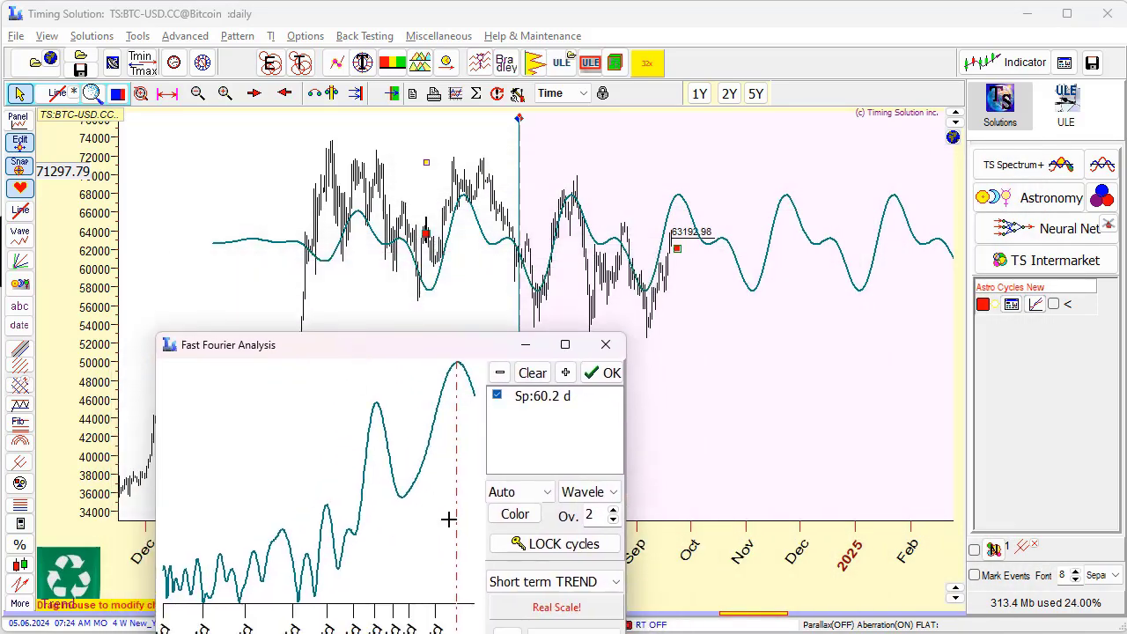
# Step: Try adding the 30.6-day cycle and raising the overtones to 3, then keep only the 60.2-day cycle with 2 overtones
pyautogui.click(377, 407)
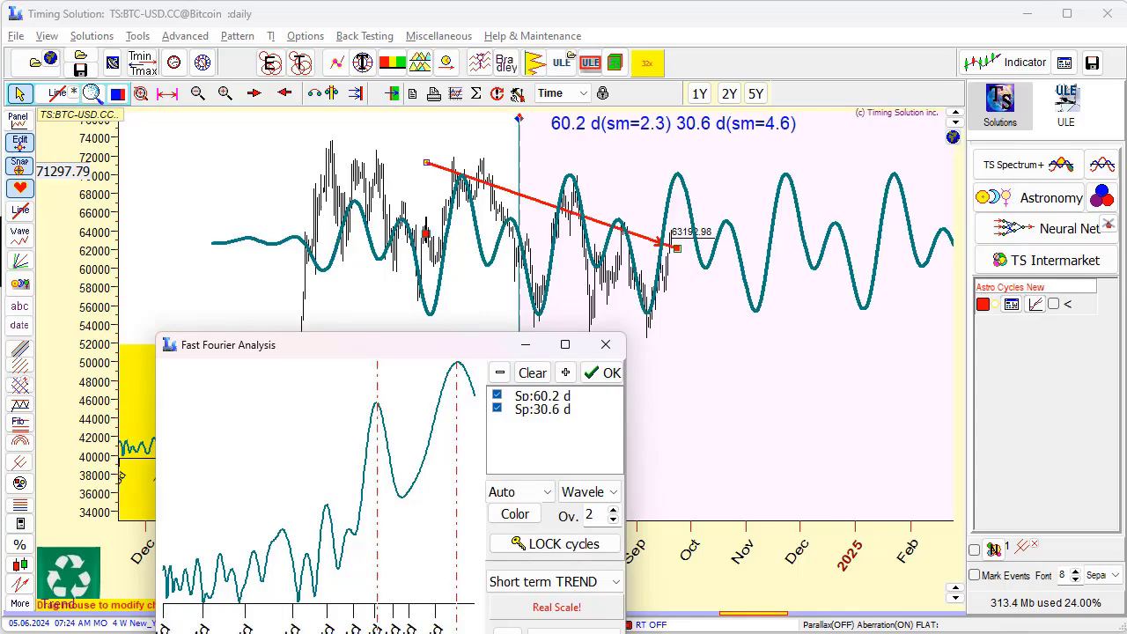
pyautogui.click(613, 512)
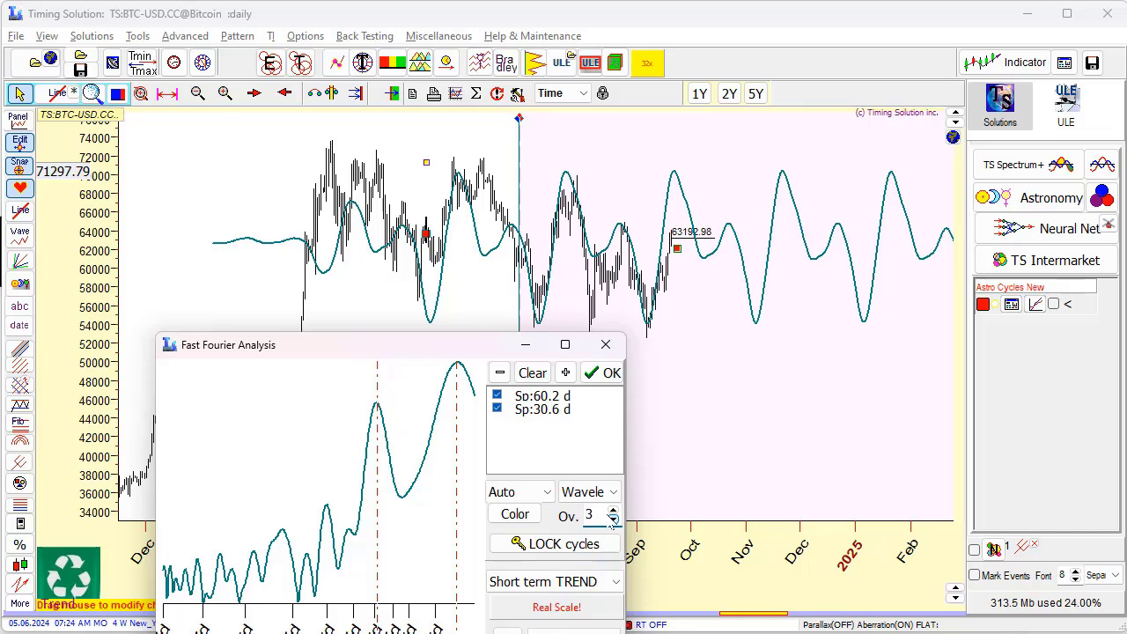
pyautogui.click(614, 519)
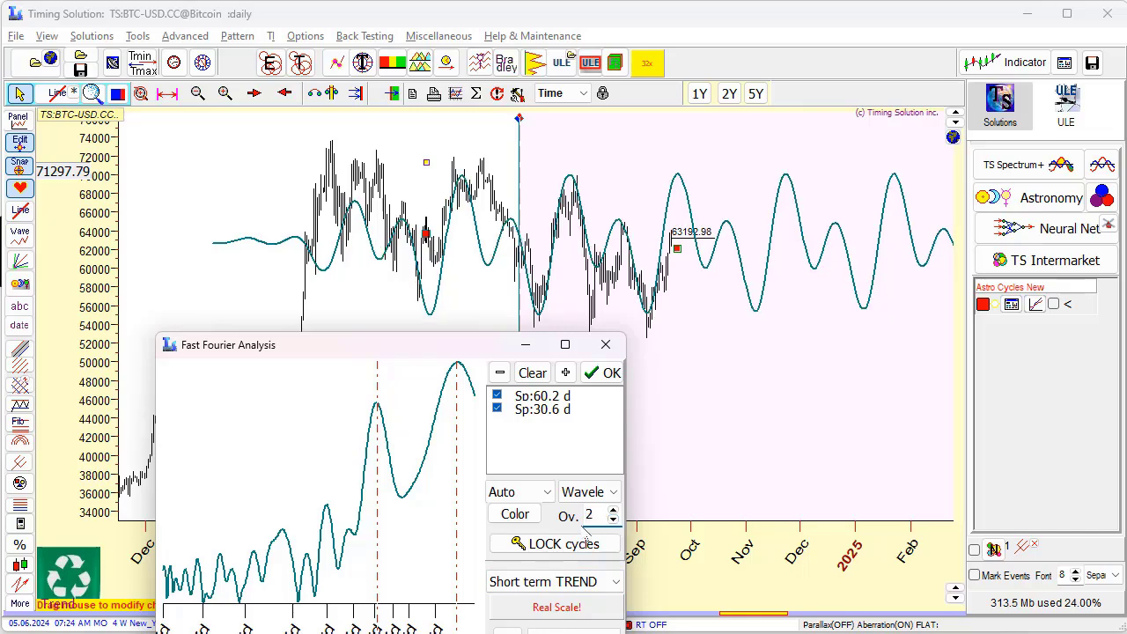
pyautogui.click(496, 408)
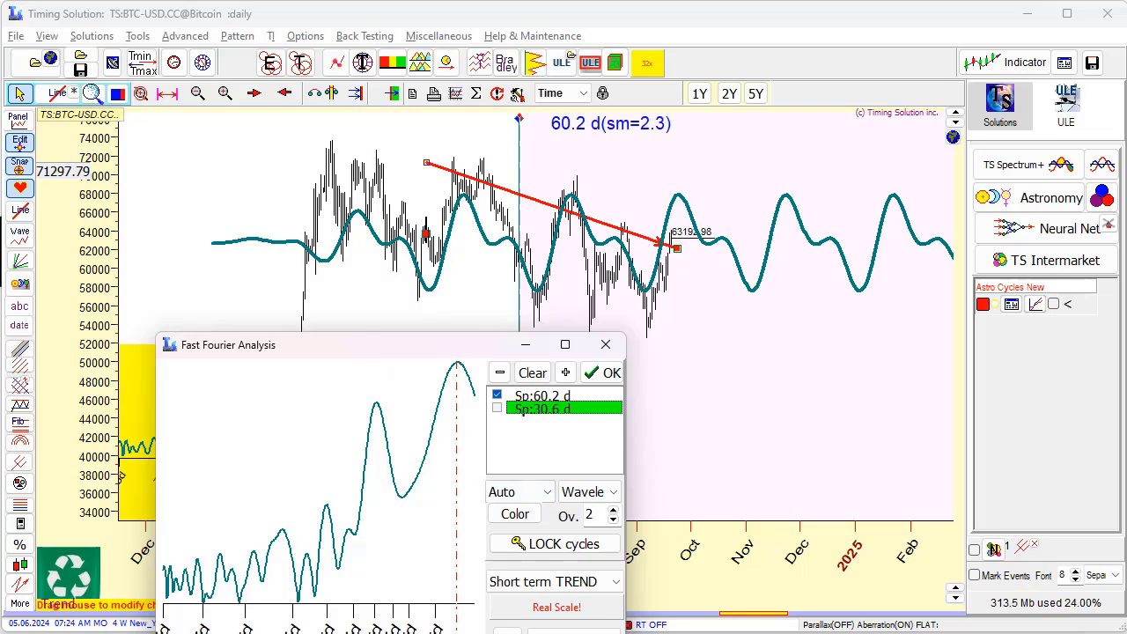
pyautogui.click(602, 372)
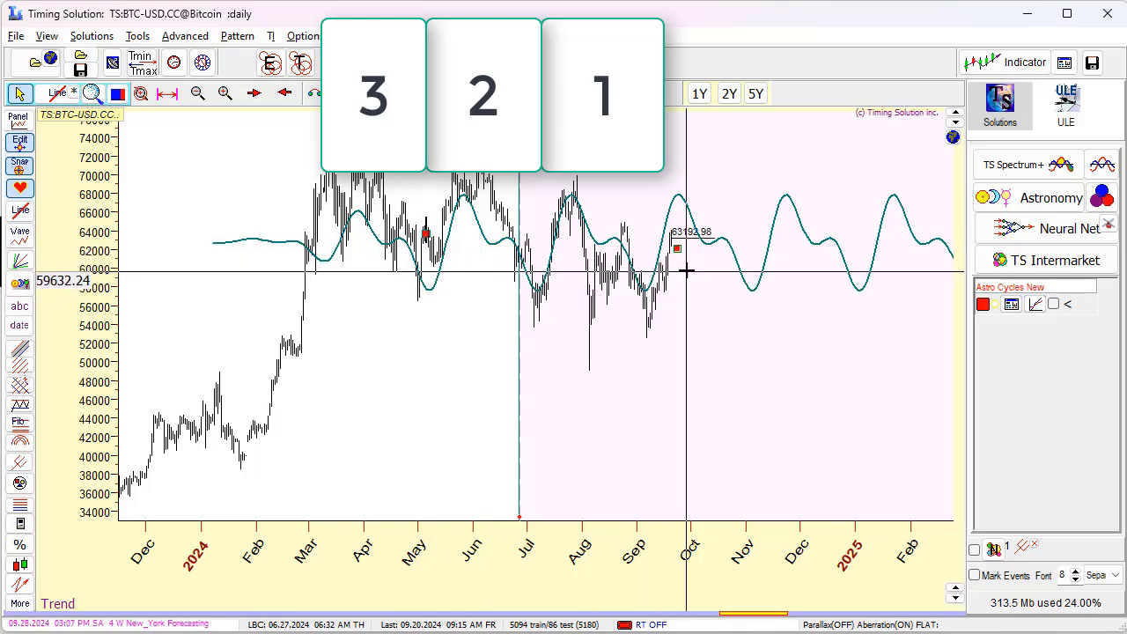
# Step: Examine how the 60.2-day wave fits the price swings since March 2024 and where it projects turns through December
pyautogui.moveTo(595, 210); pyautogui.dragTo(781, 350)
pyautogui.scroll(-5, 643, 374)
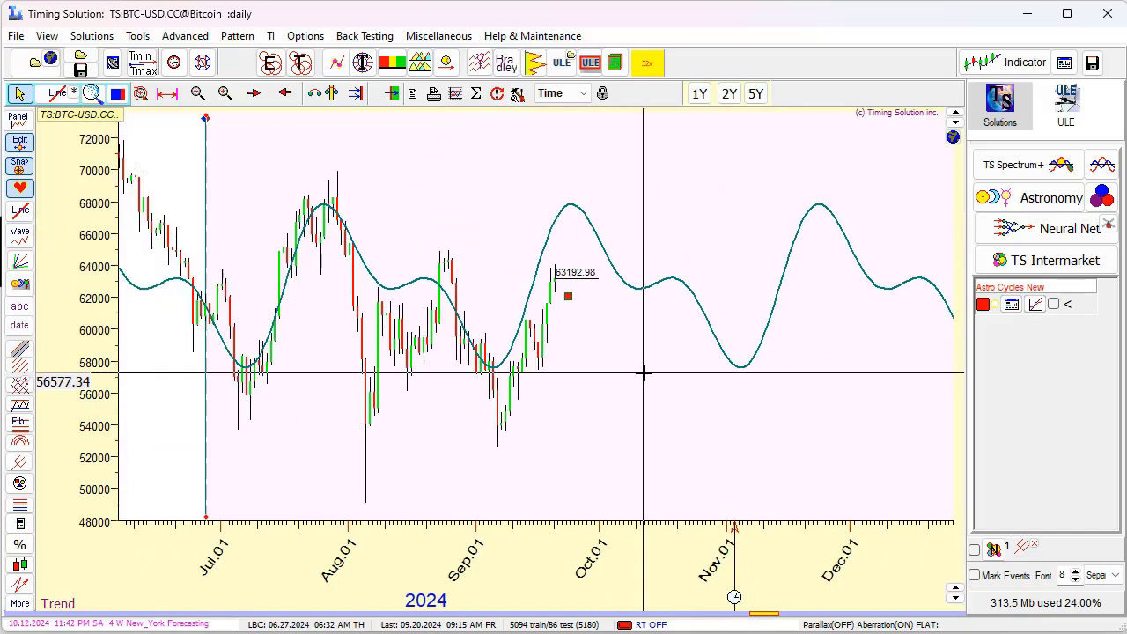
pyautogui.scroll(1, 643, 374)
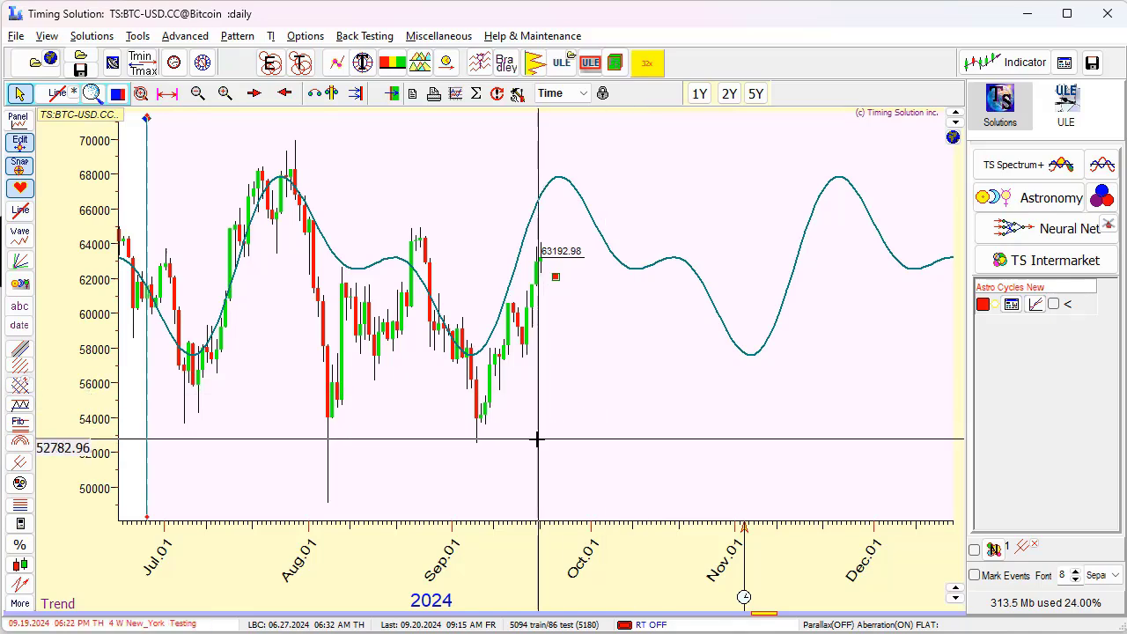
pyautogui.scroll(-2, 538, 437)
pyautogui.moveTo(540, 434); pyautogui.dragTo(859, 420)
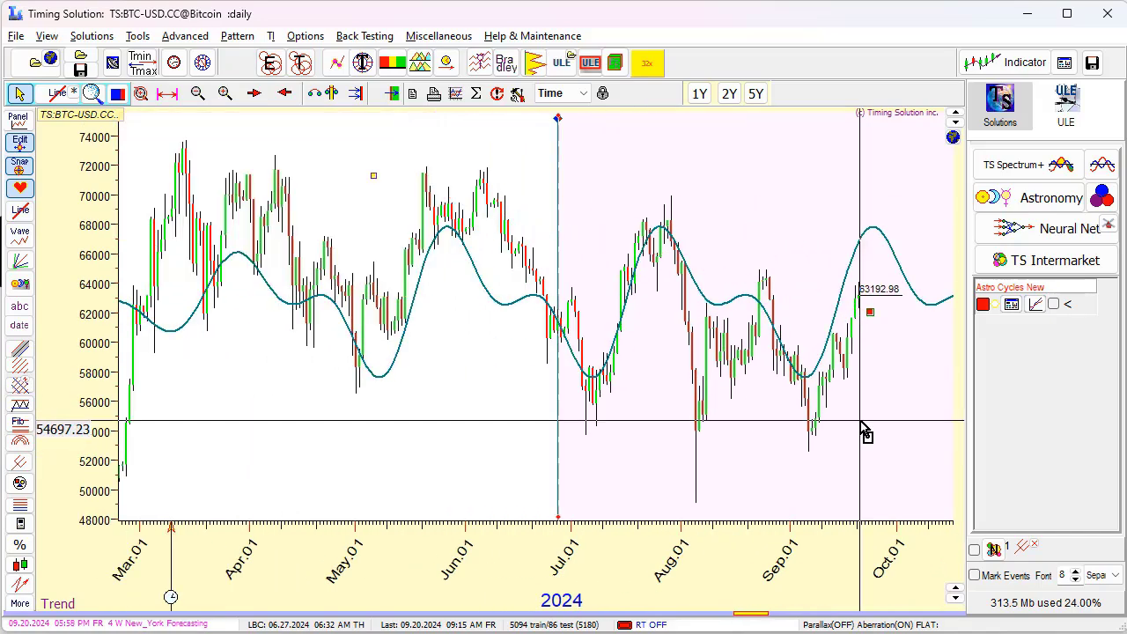